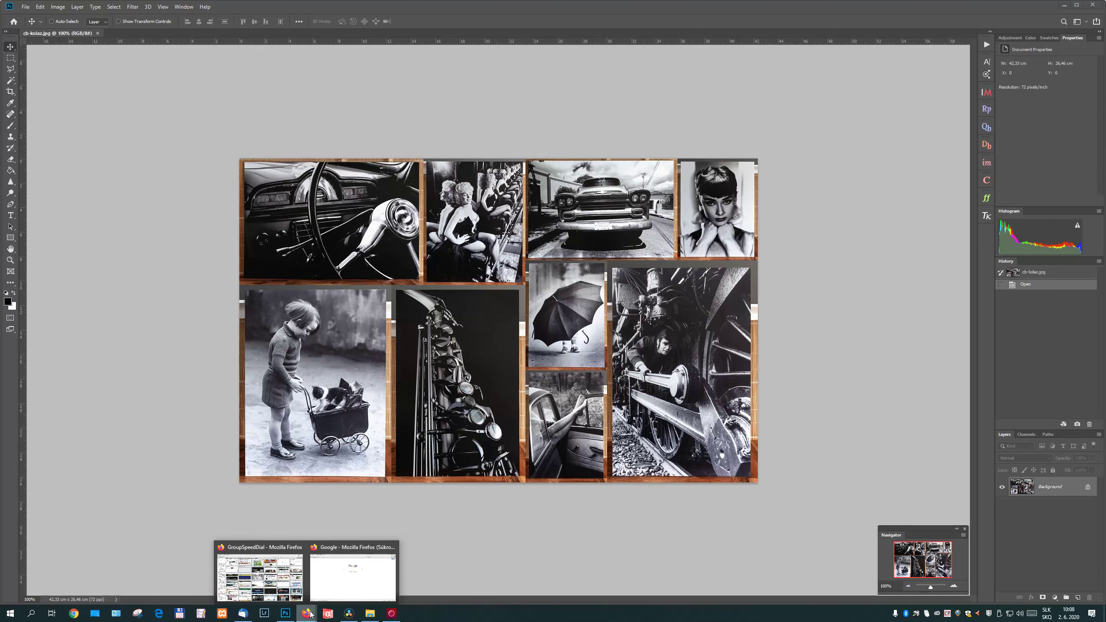
Step: Search Google for 'photopea' and open the Photopea Online Photo Editor site
click(331, 589)
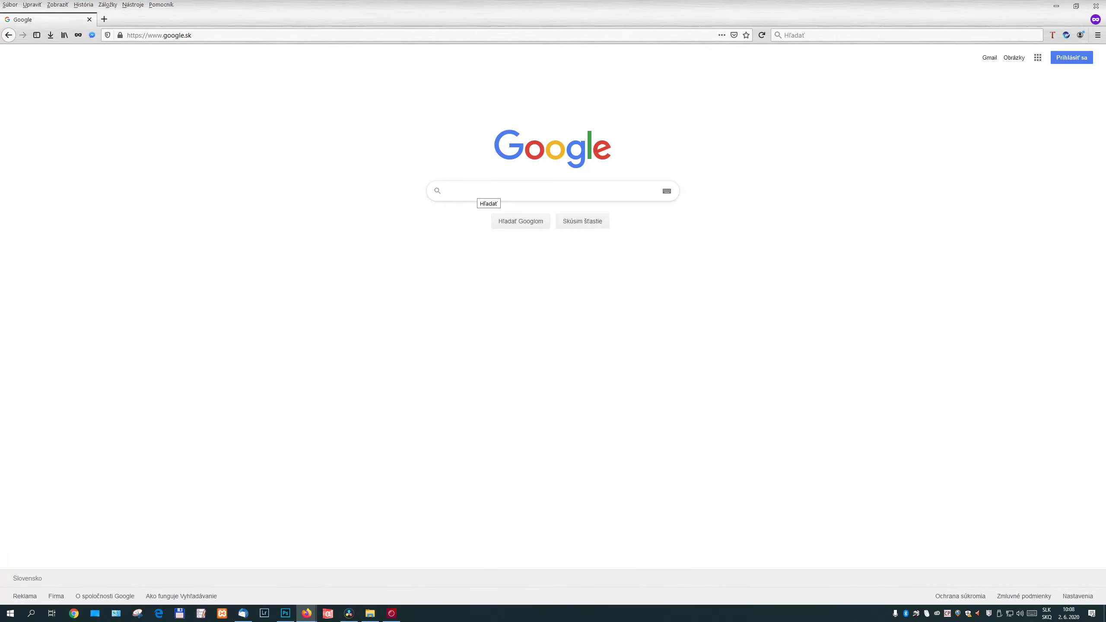
text(photop)
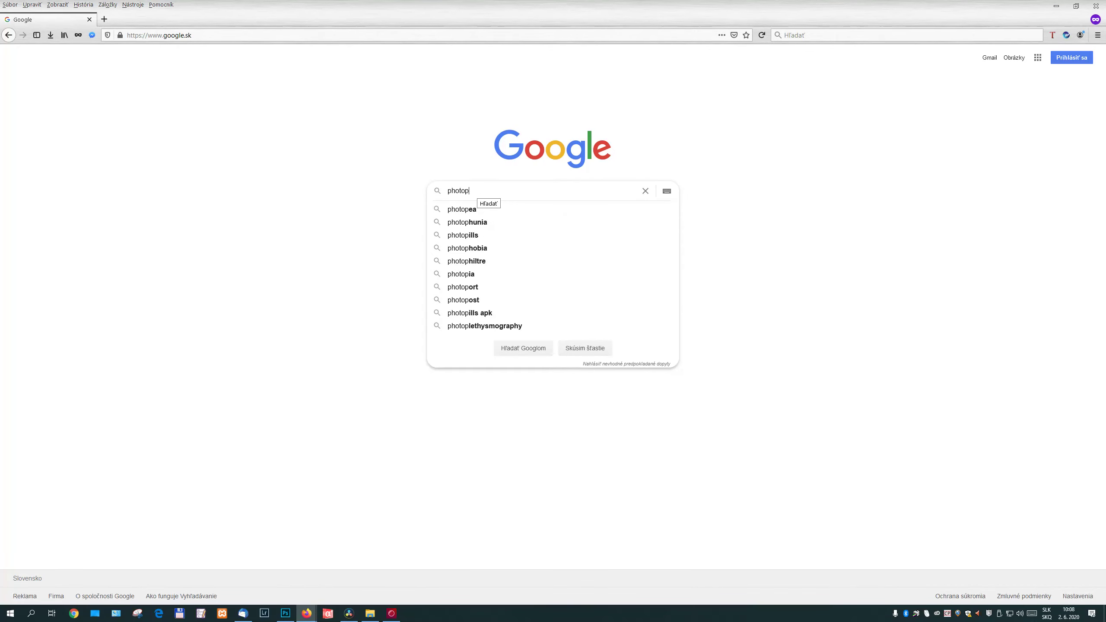
text(ea)
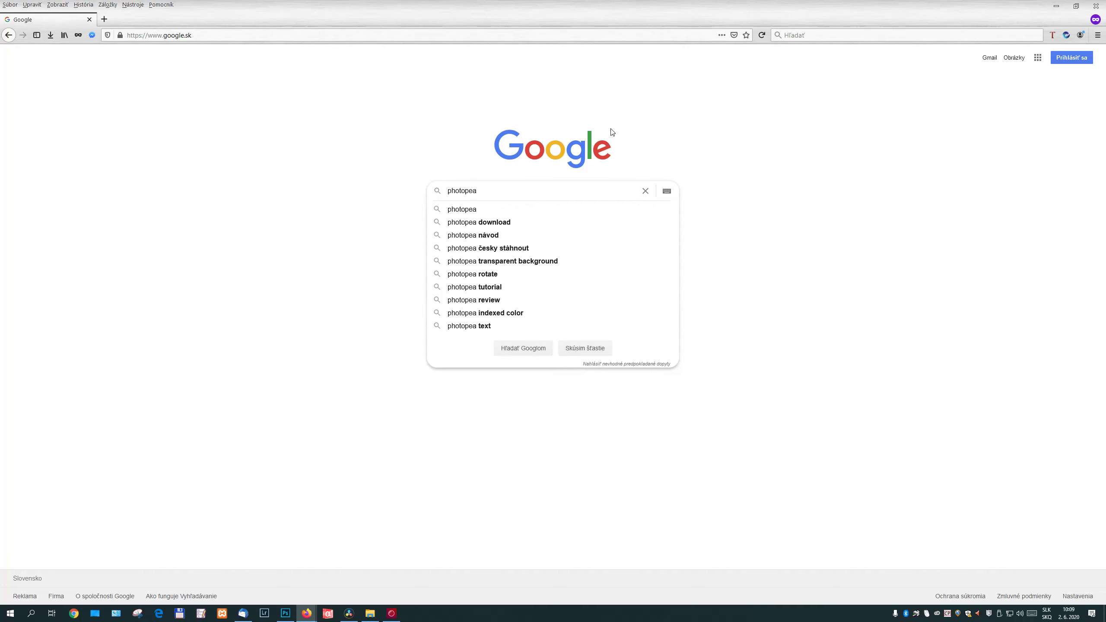
key(Return)
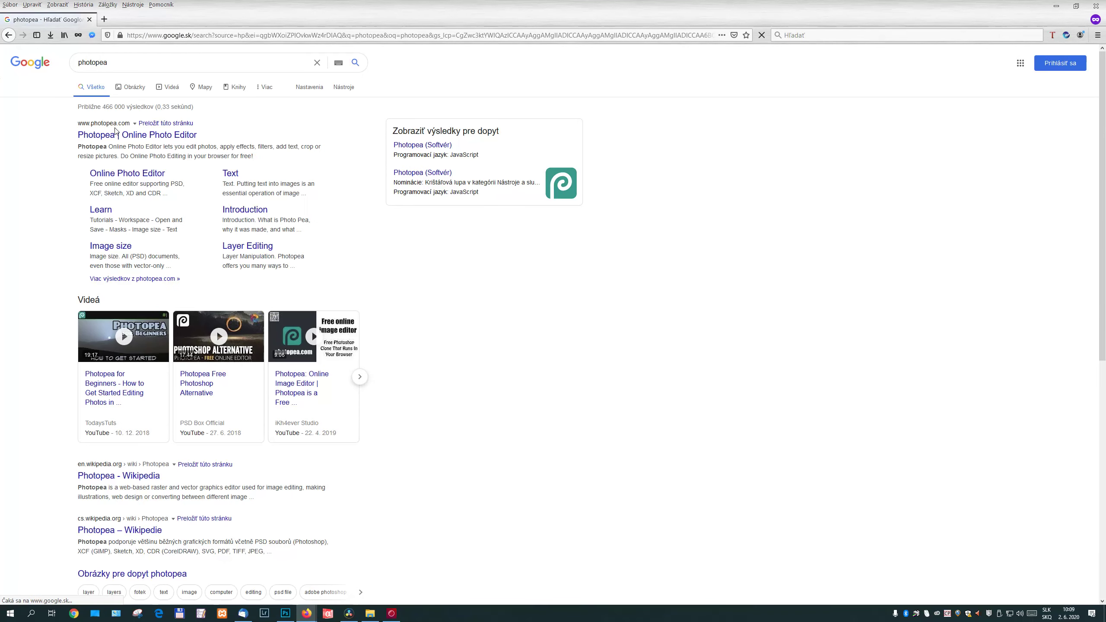
click(125, 135)
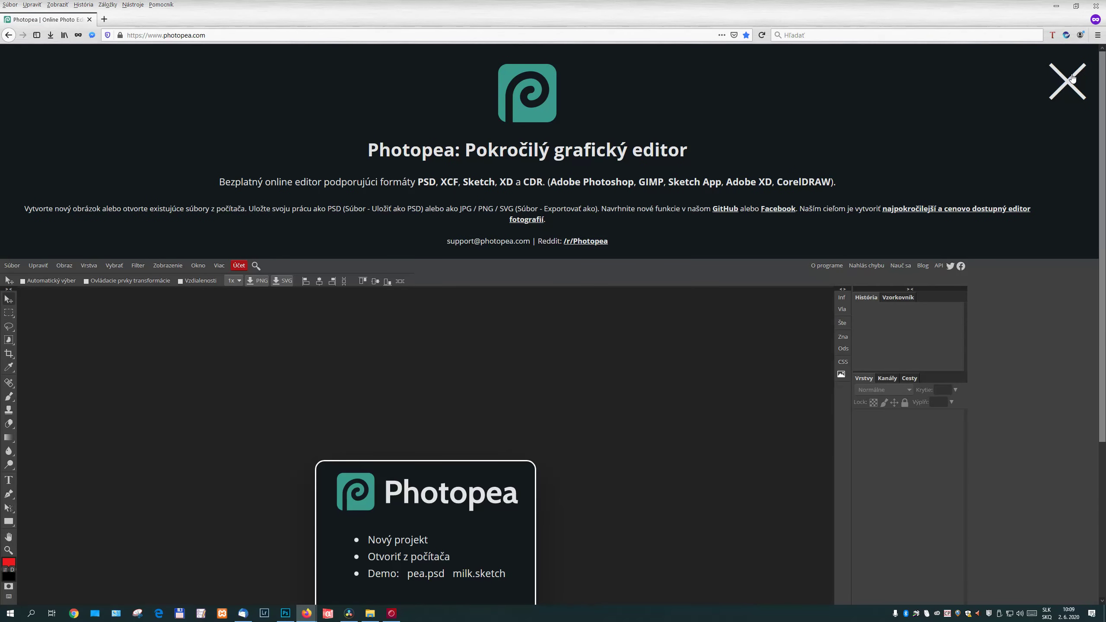
Step: Dismiss the intro banner and open 20090730-D80-_DSC0190 from the computer
click(1073, 83)
click(13, 51)
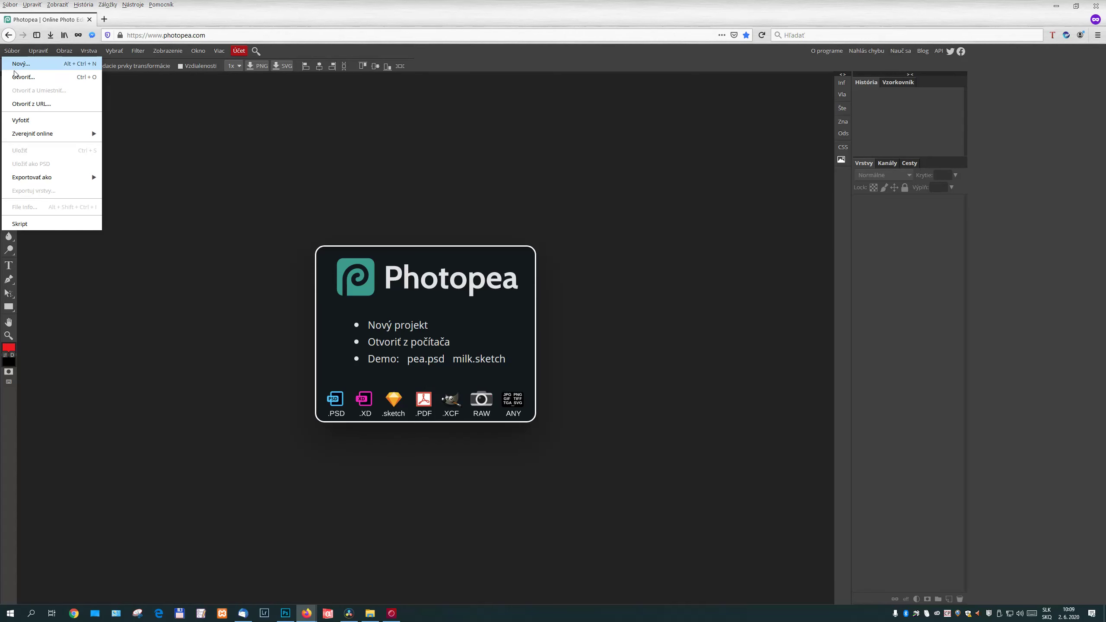
click(19, 78)
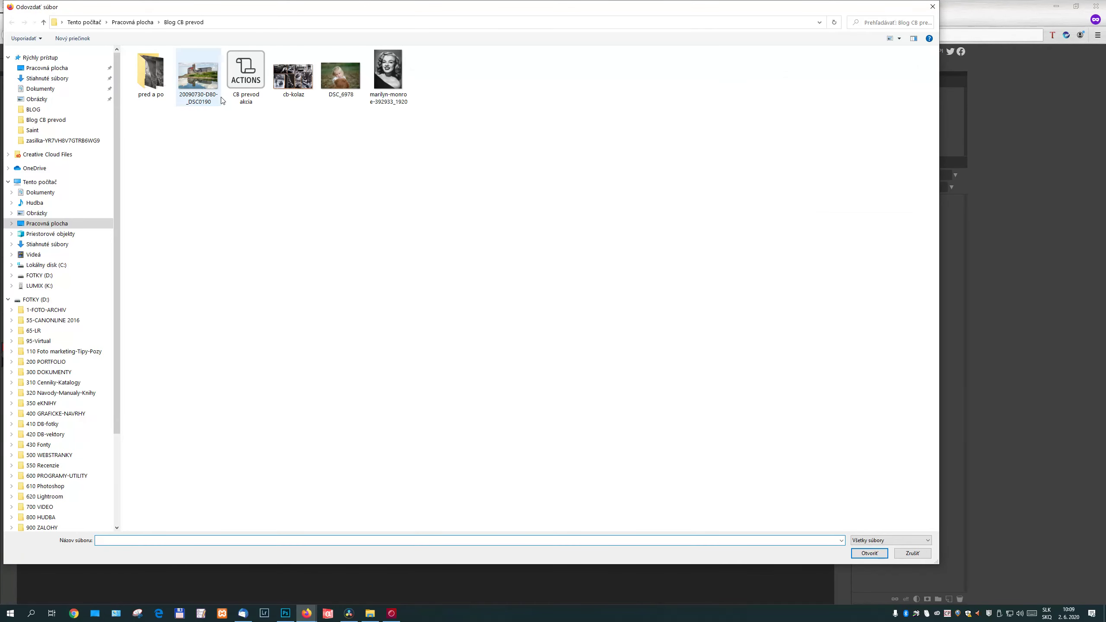
double_click(218, 80)
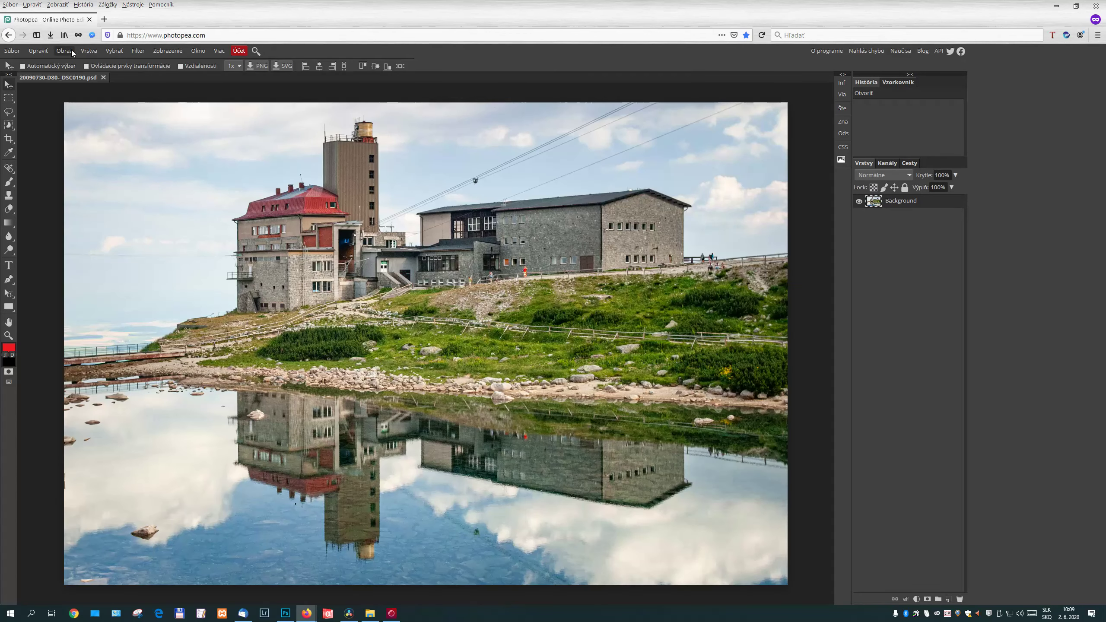
click(65, 50)
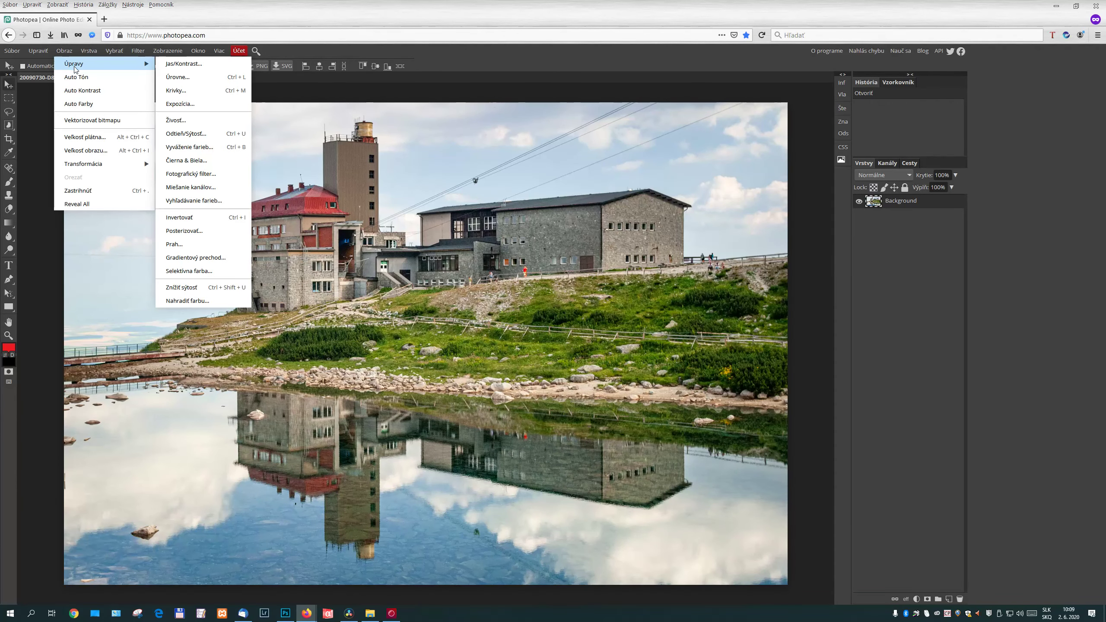
mouse_move(75, 63)
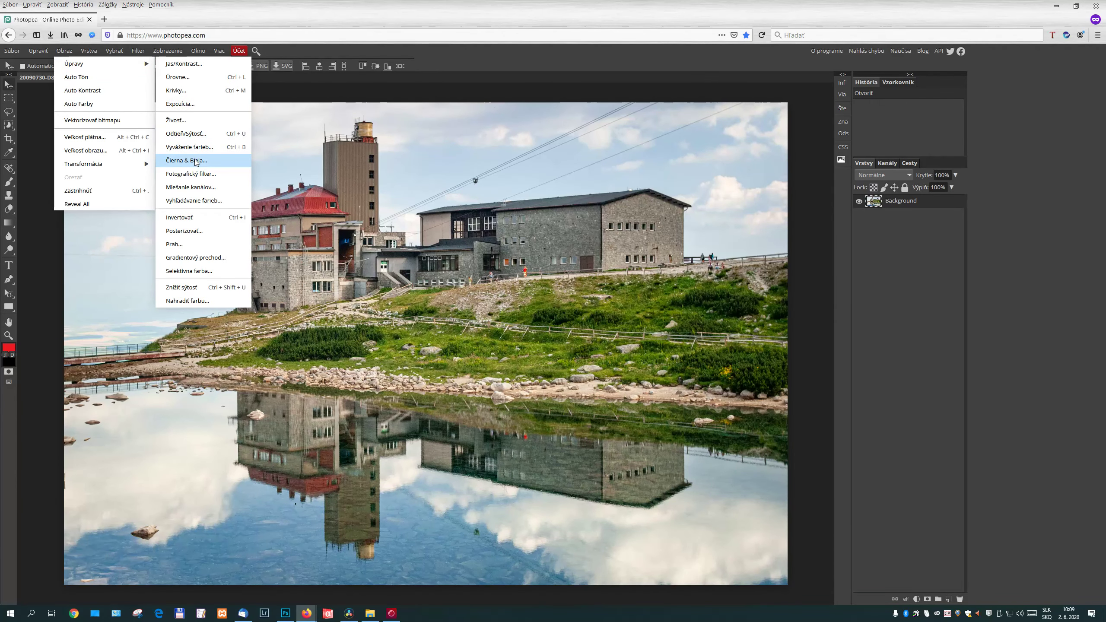
Step: Apply Black & White with red 50, yellow 40, green 125, cyan -28, blue -75, magenta -115
click(195, 161)
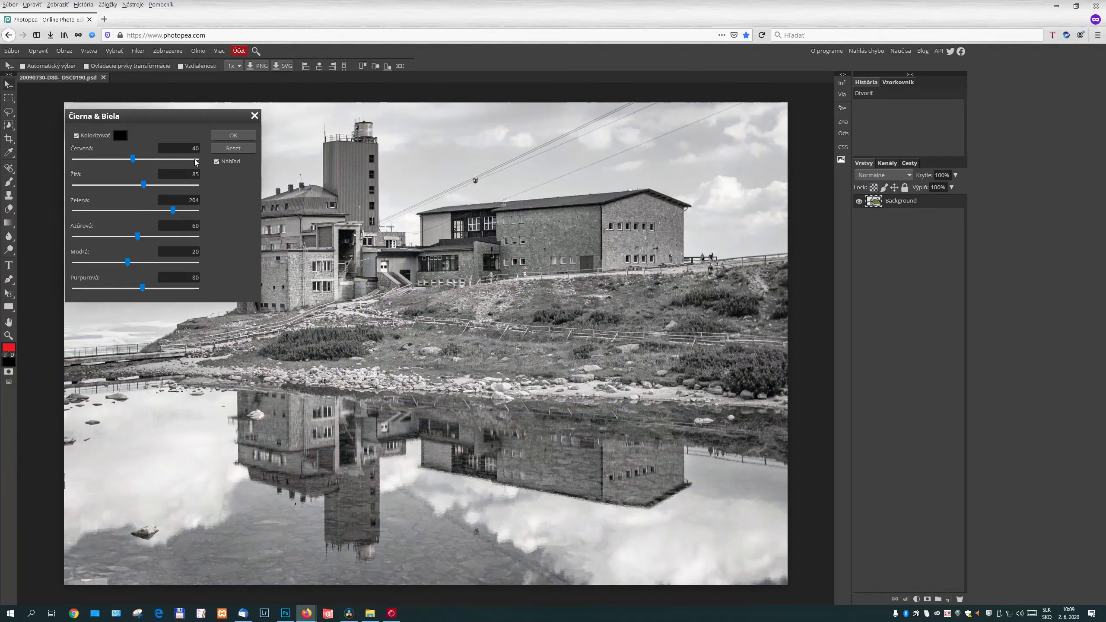
mouse_move(133, 109)
mouse_down()
mouse_move(373, 136)
mouse_move(655, 148)
mouse_up()
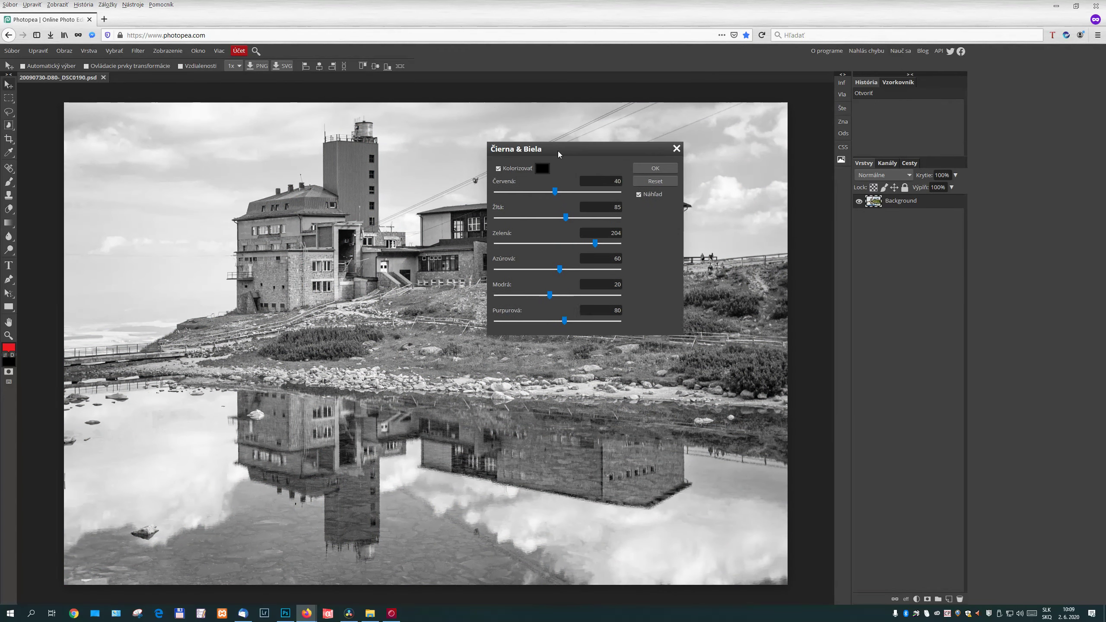
mouse_move(647, 190)
mouse_down()
mouse_move(669, 213)
mouse_move(646, 212)
mouse_up()
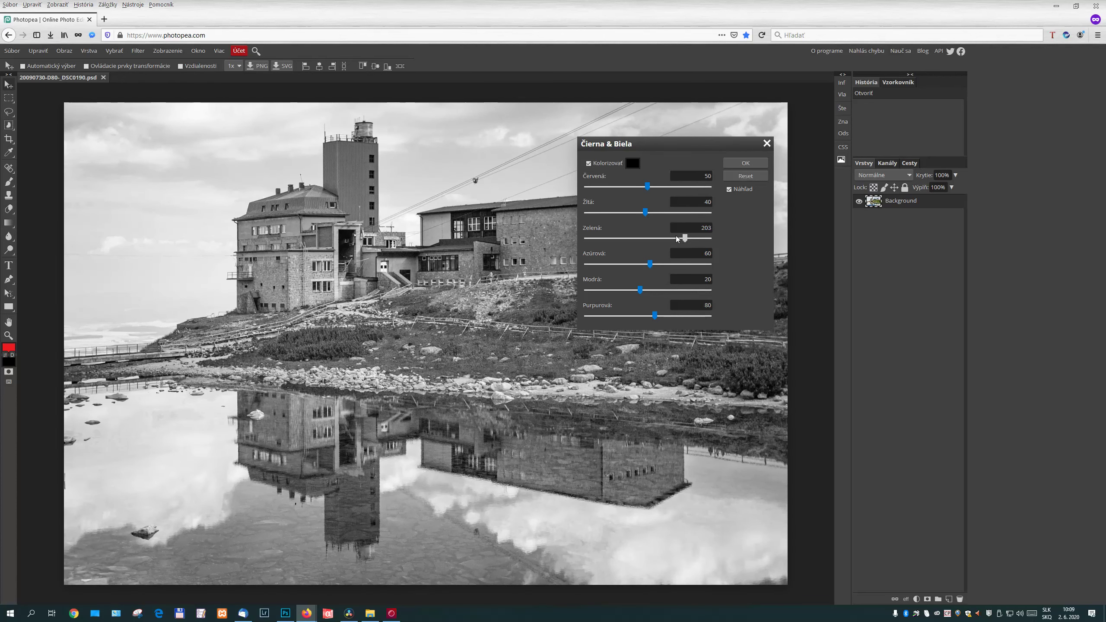
drag(685, 239, 629, 262)
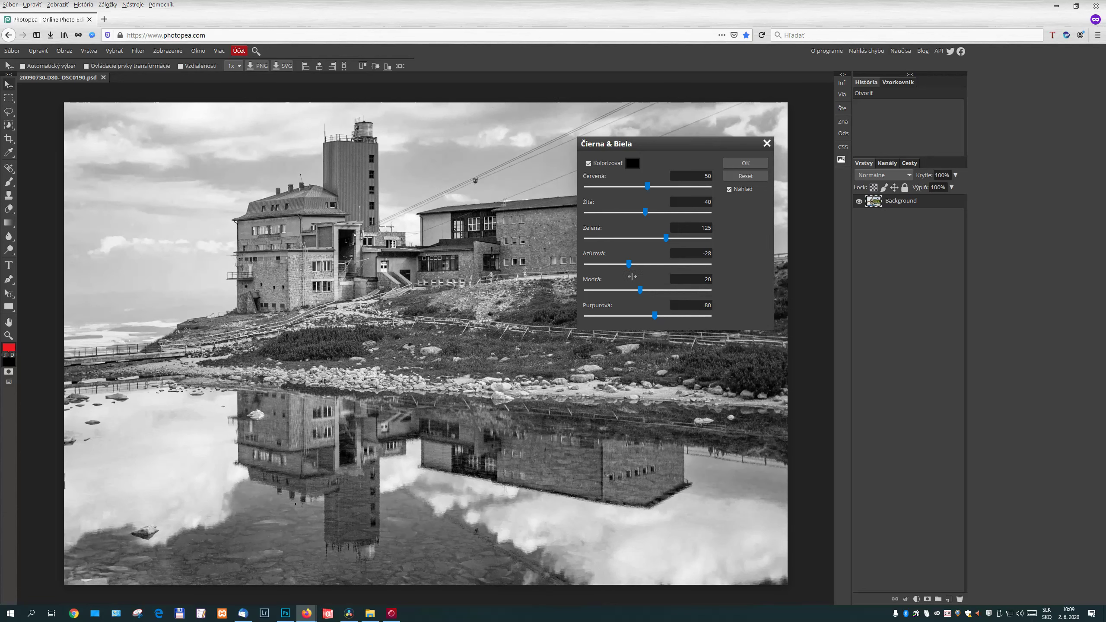
drag(641, 290, 636, 288)
mouse_move(637, 283)
mouse_down()
mouse_move(625, 290)
mouse_move(647, 313)
mouse_move(608, 315)
mouse_up()
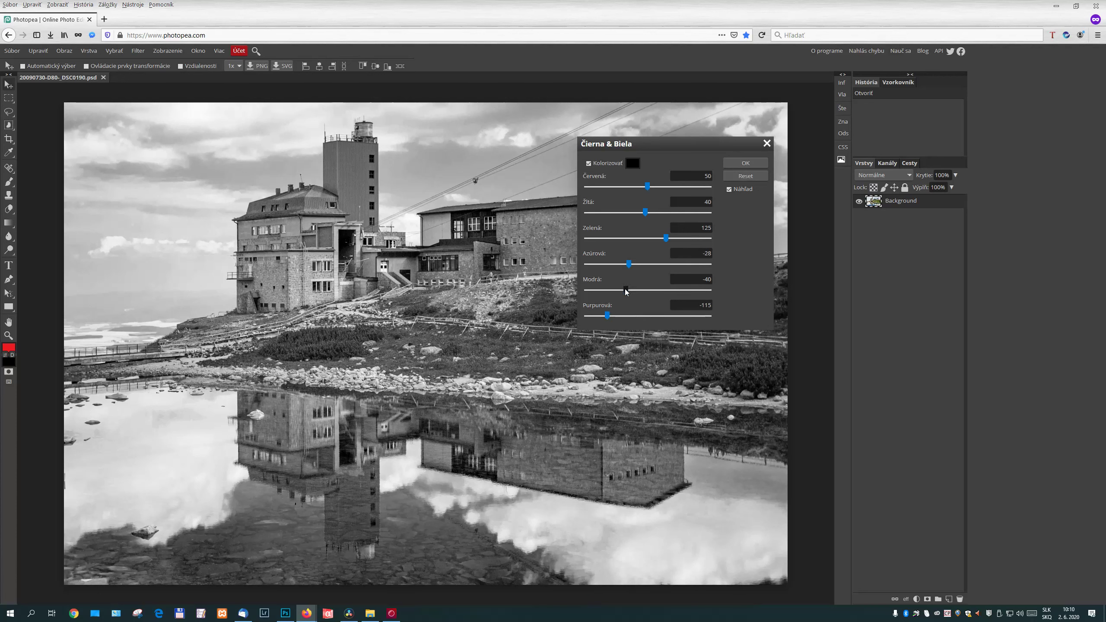
drag(626, 290, 617, 290)
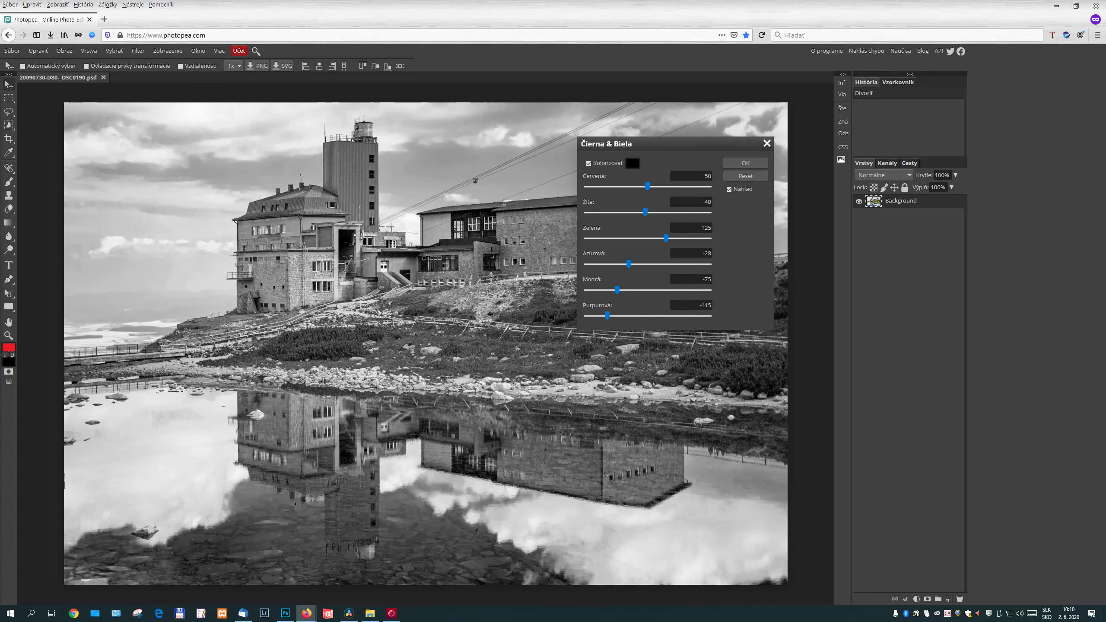
click(738, 164)
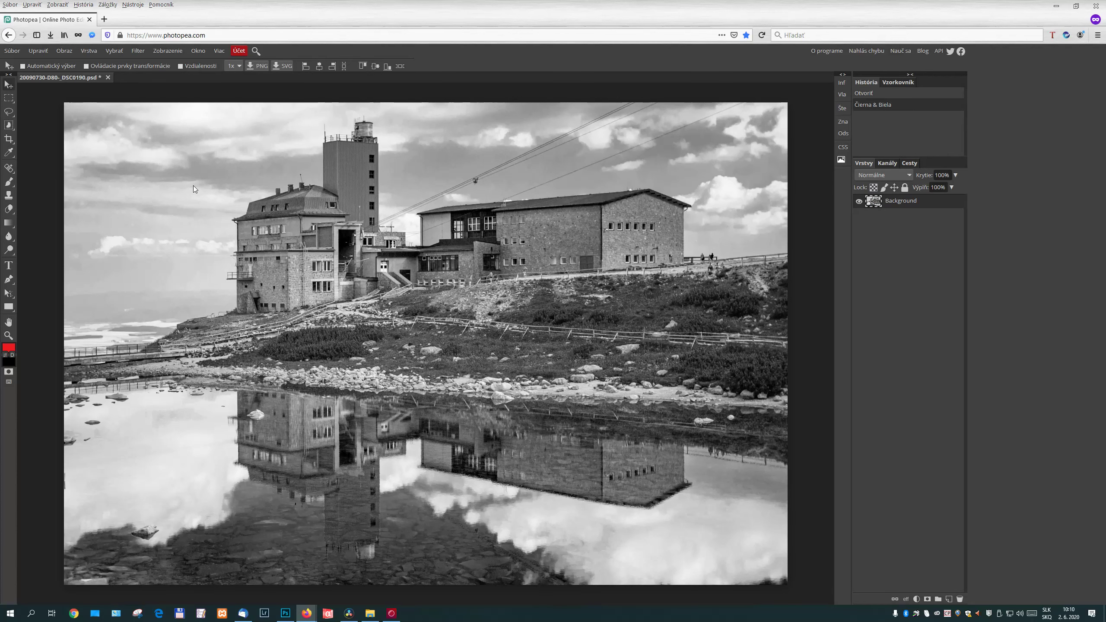
Step: Inspect the black-and-white photo at actual pixels, panning around, then fit it to screen
click(7, 337)
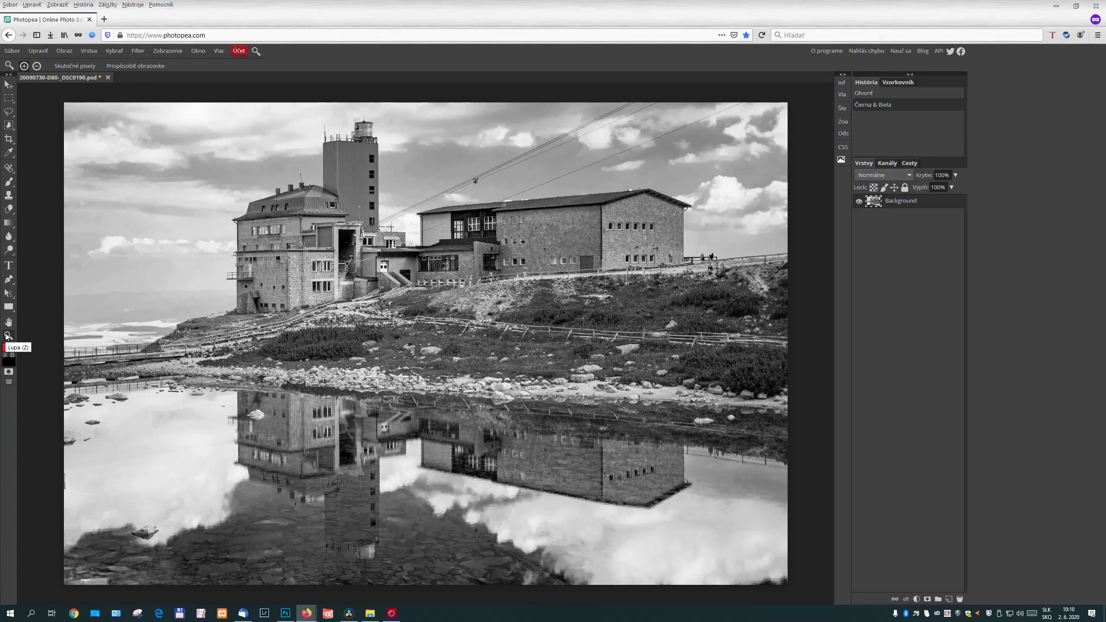
click(61, 68)
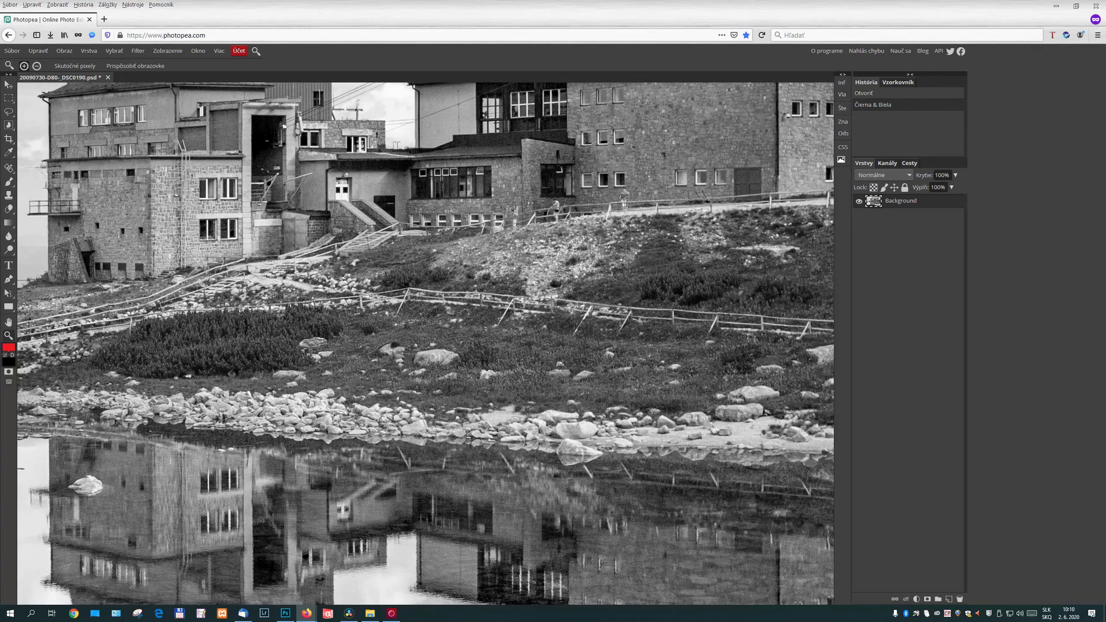
drag(44, 567, 355, 253)
drag(290, 271, 327, 383)
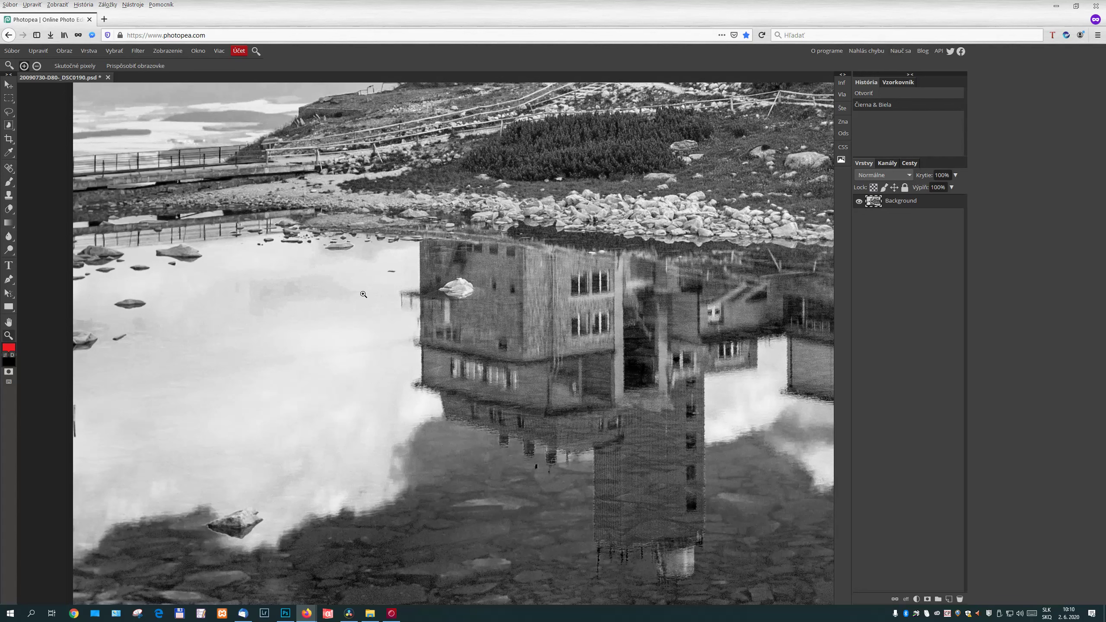
drag(362, 262, 356, 601)
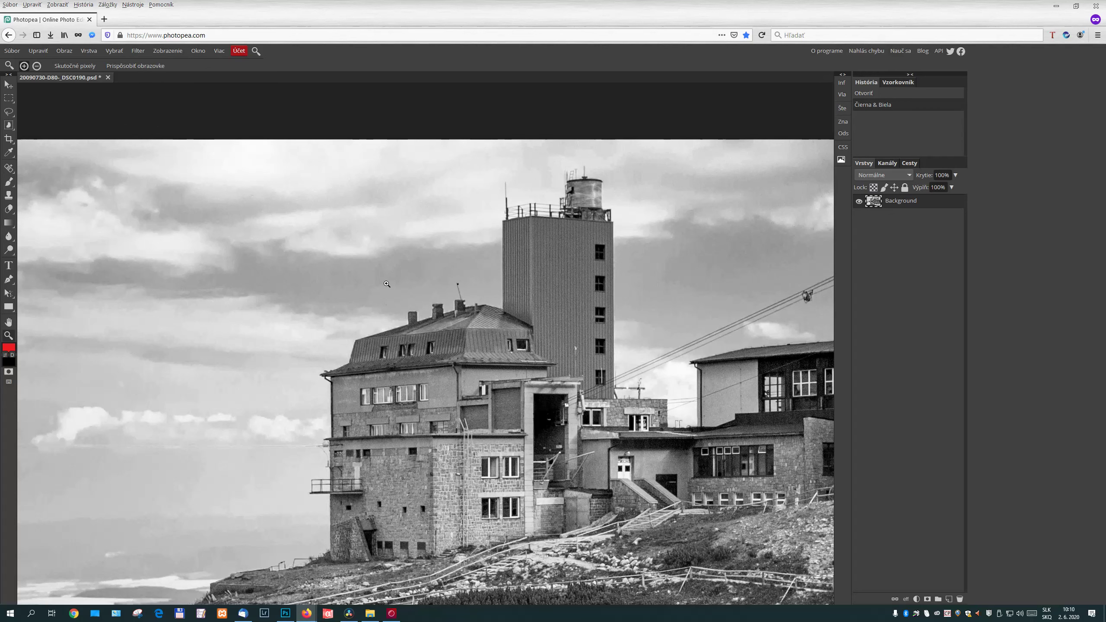
click(127, 66)
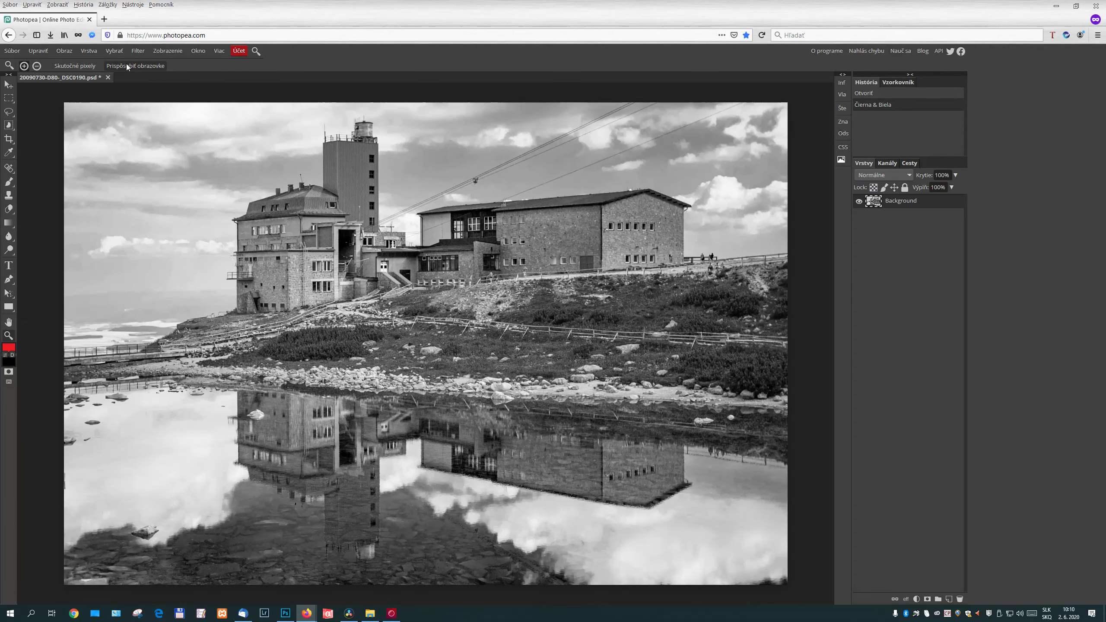
click(12, 50)
Step: Open another copy of the 20090730-D80-_DSC0190 lake photo
click(16, 73)
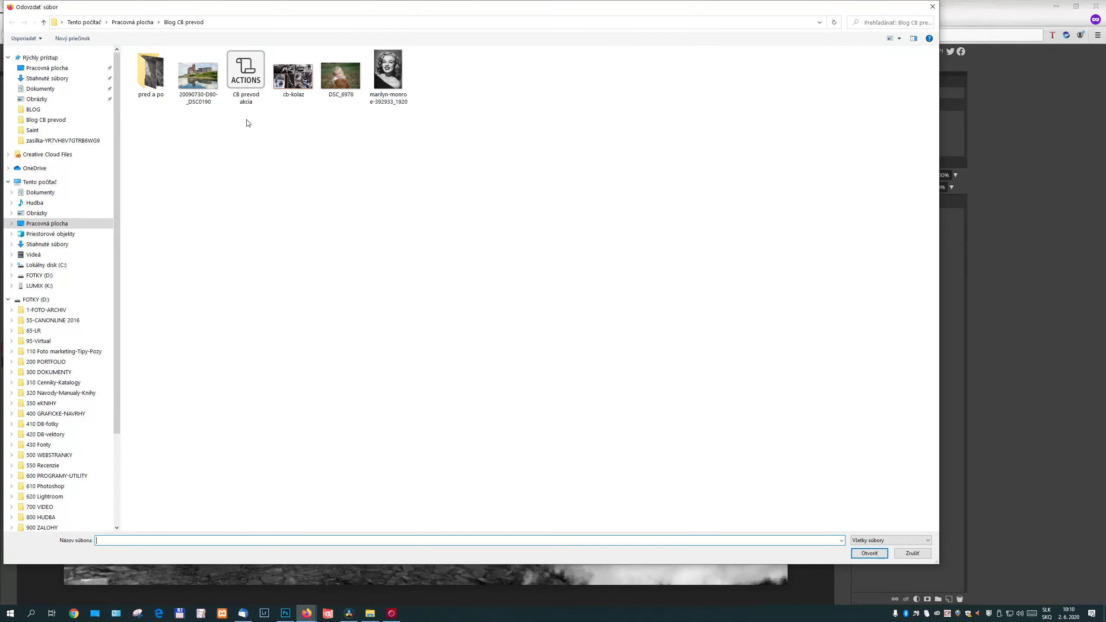
click(203, 75)
double_click(203, 75)
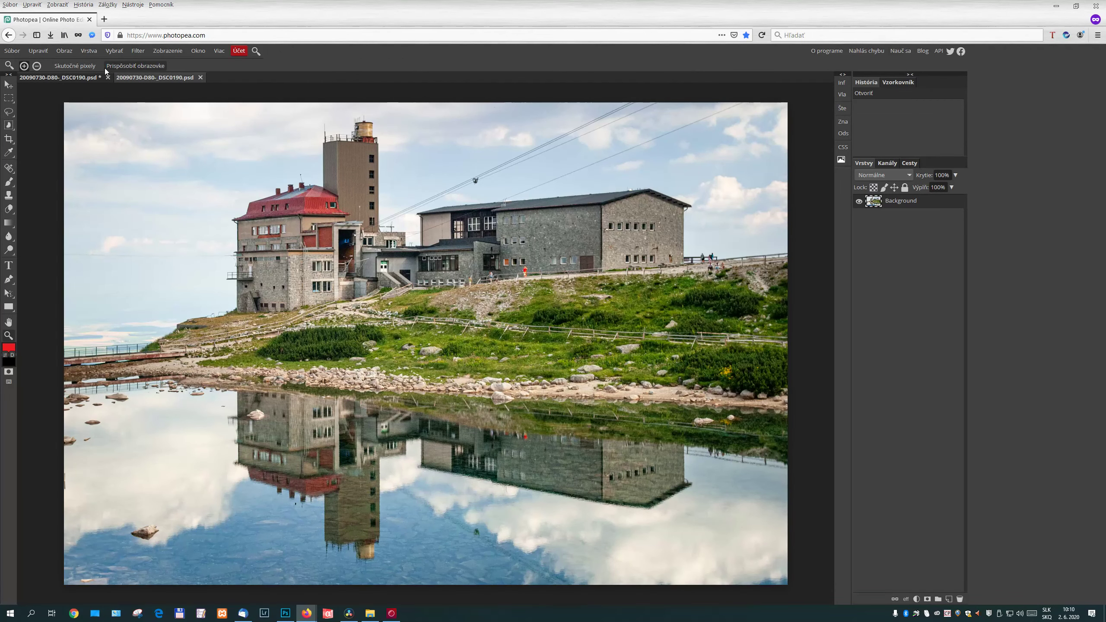
Step: Desaturate the photo fully with Hue/Saturation at Saturation -100
click(65, 50)
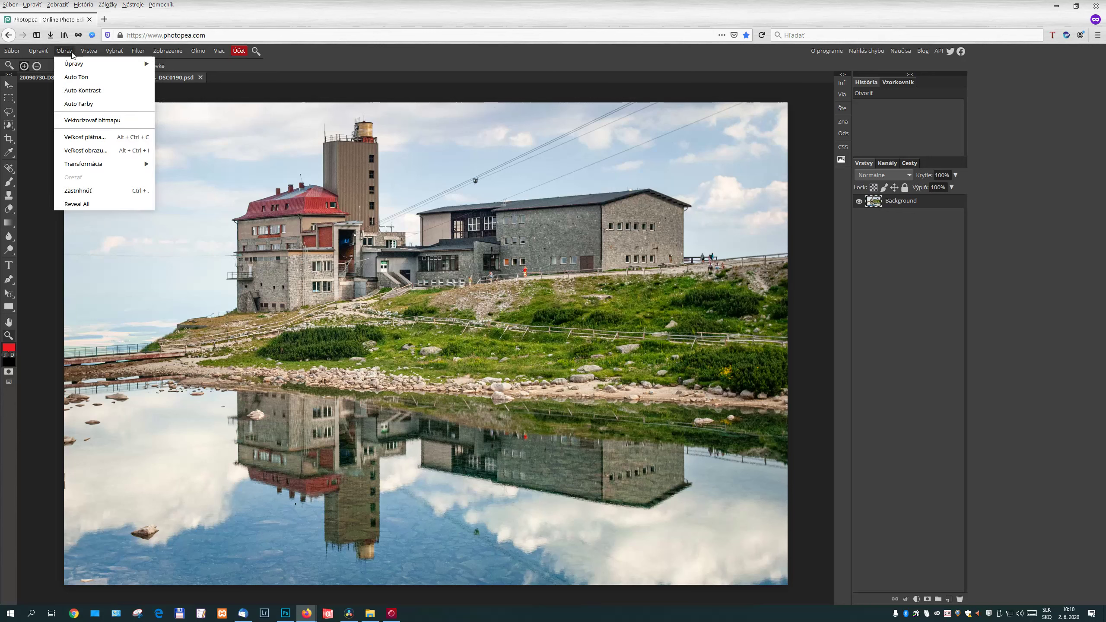
mouse_move(86, 63)
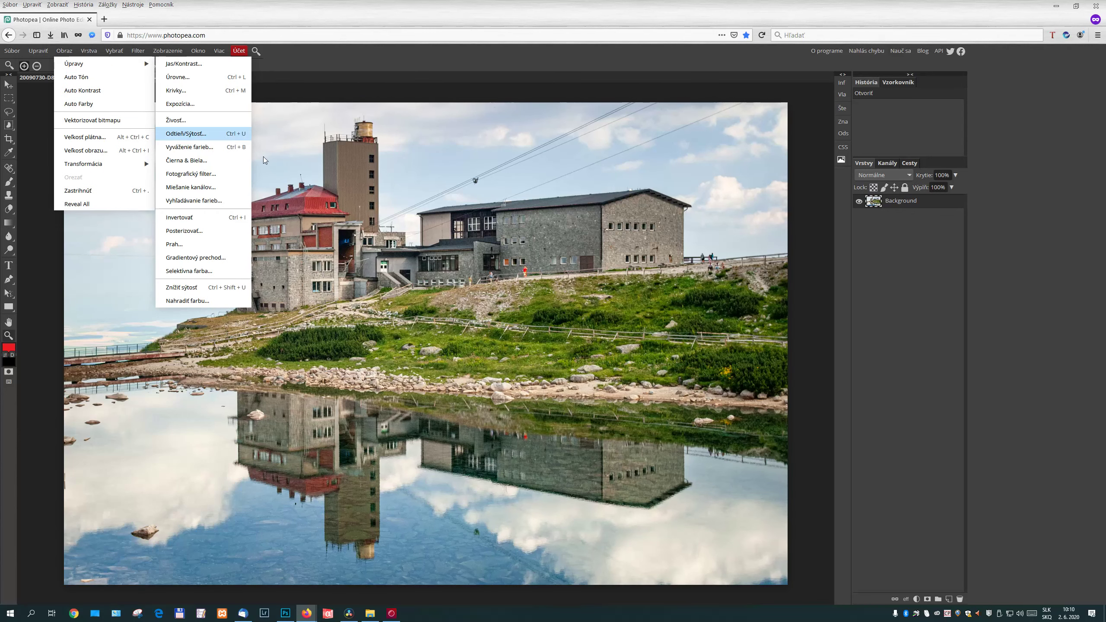
click(218, 139)
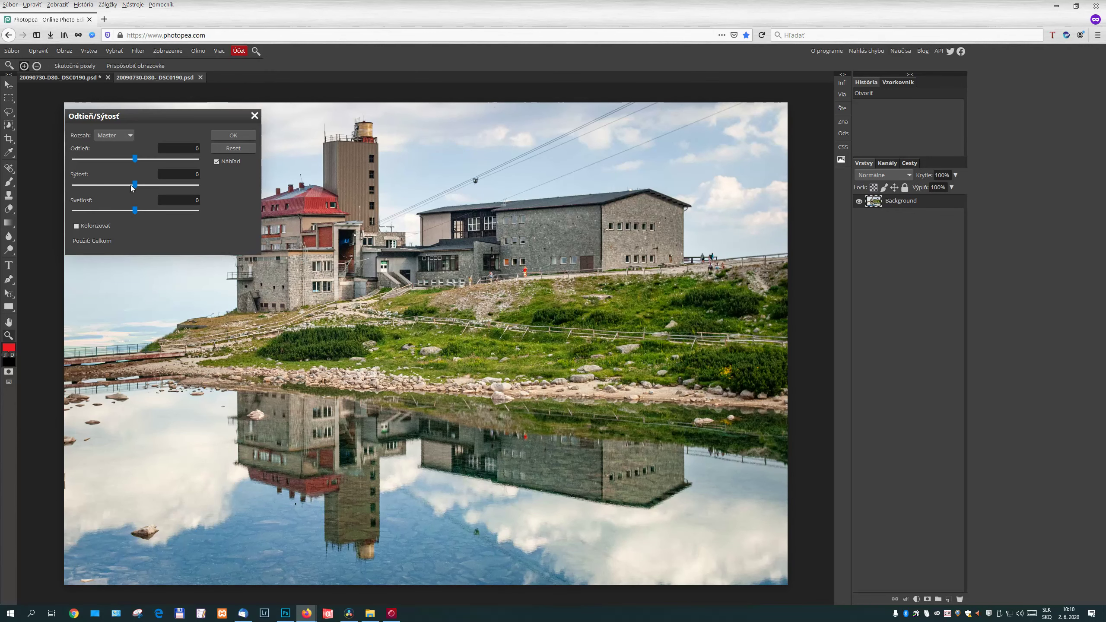
drag(97, 183, 52, 178)
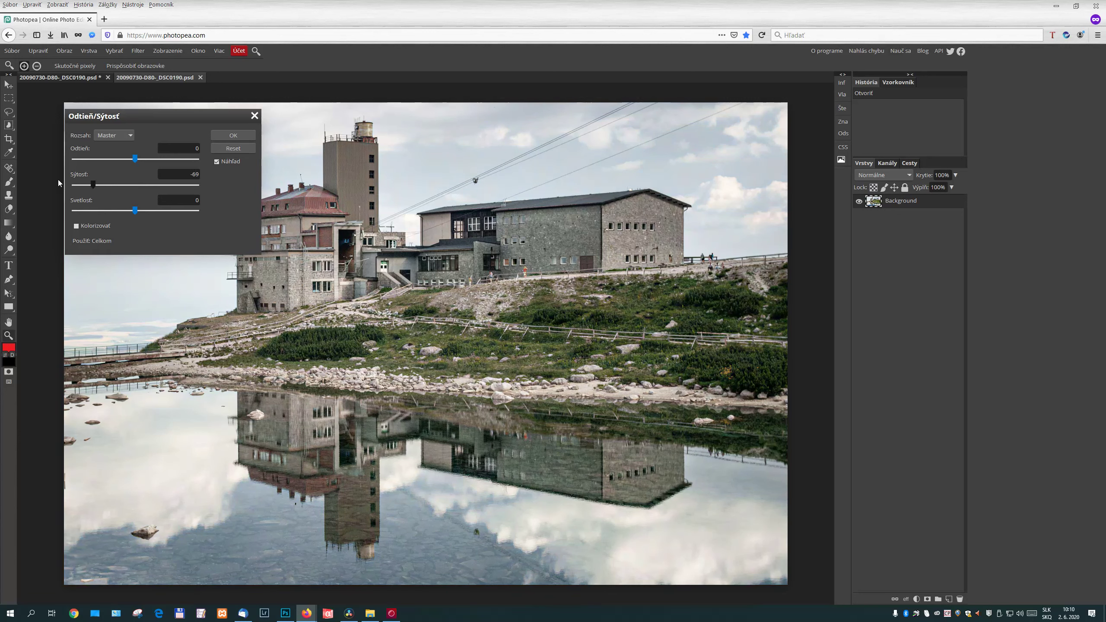
click(237, 137)
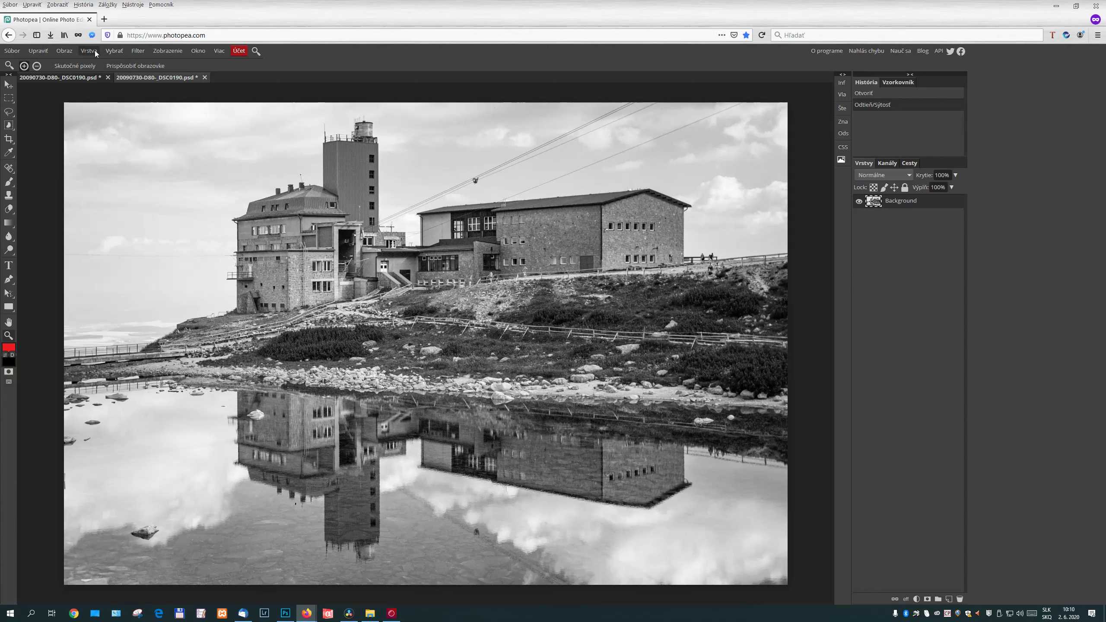
Step: Boost the grey photo's contrast with Brightness/Contrast
click(64, 50)
mouse_move(75, 63)
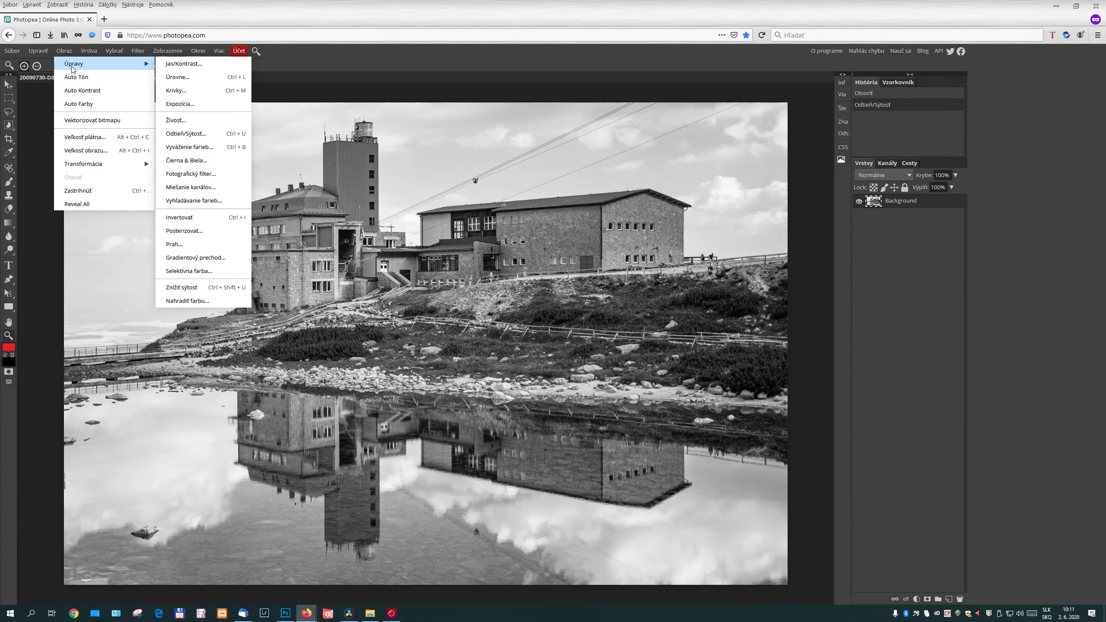
click(200, 64)
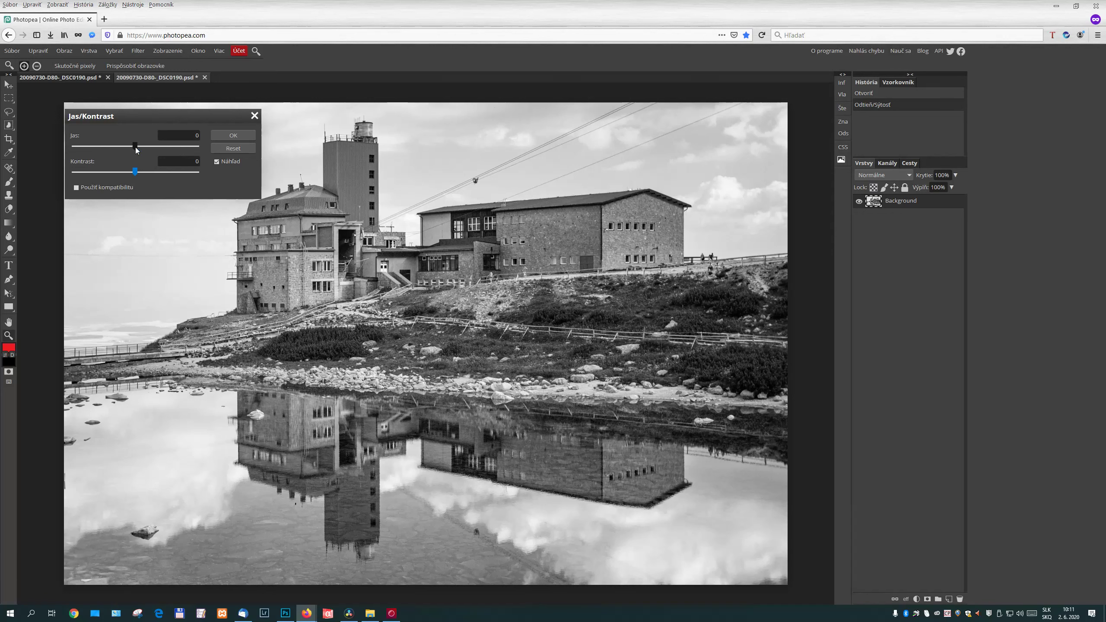
mouse_move(135, 172)
mouse_down()
mouse_move(192, 176)
mouse_move(165, 176)
mouse_move(176, 177)
mouse_up()
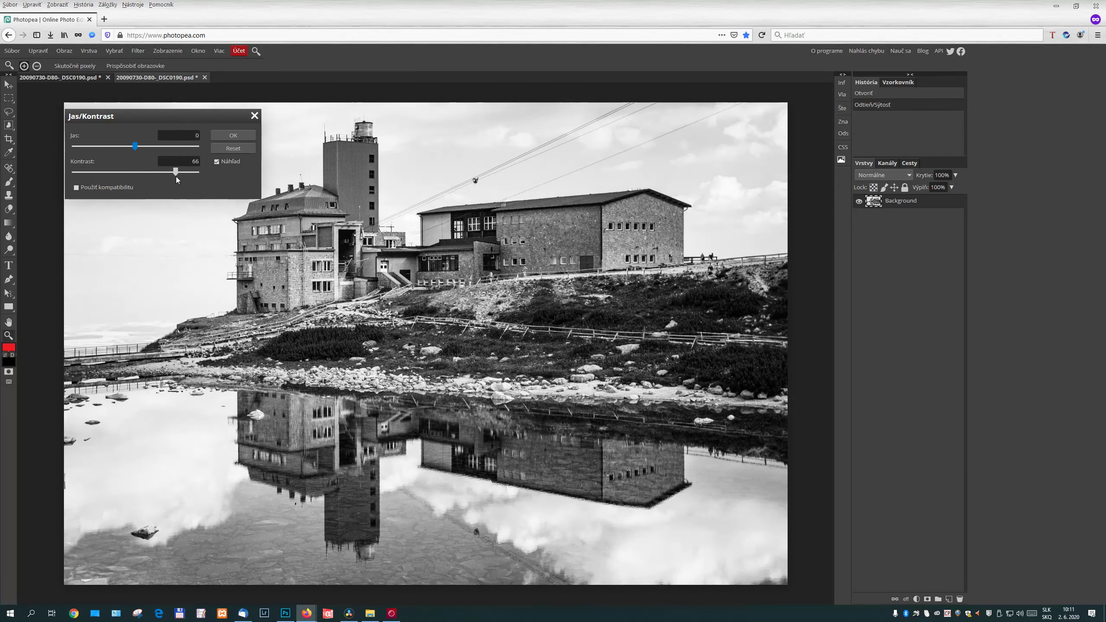
click(233, 136)
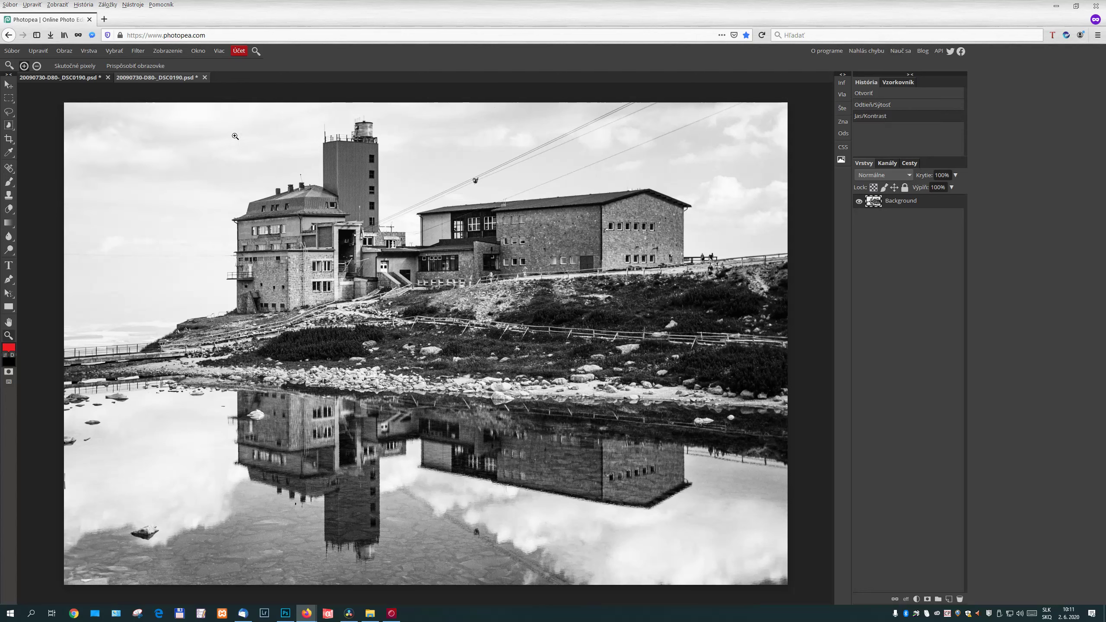
Step: Zoom in to check the buildings and reflection, then fit the photo to the screen
click(24, 65)
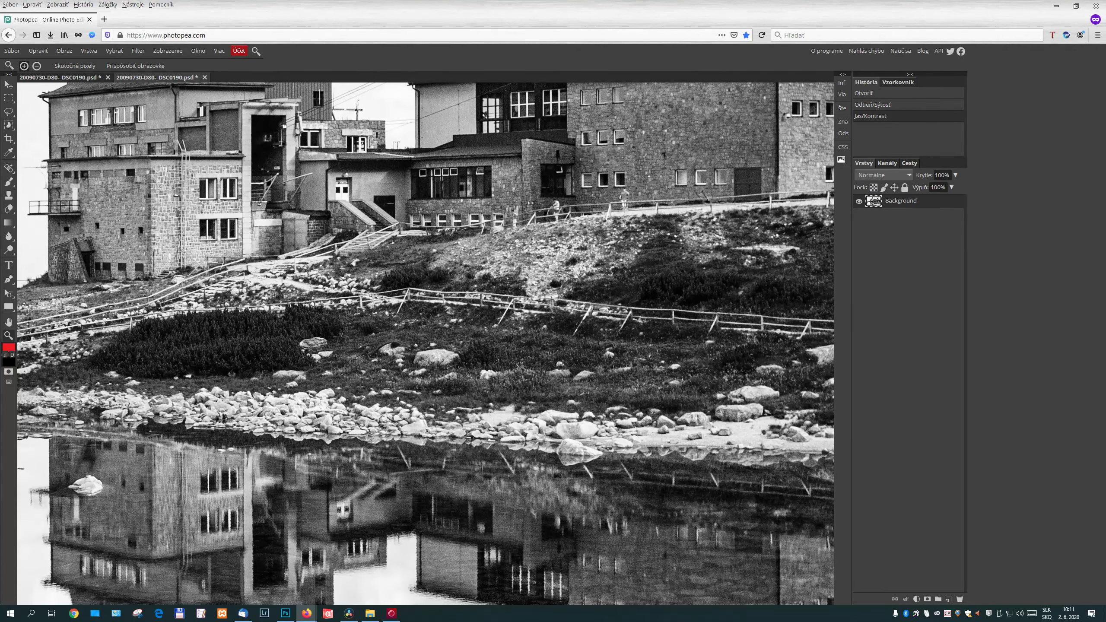
drag(155, 184, 557, 523)
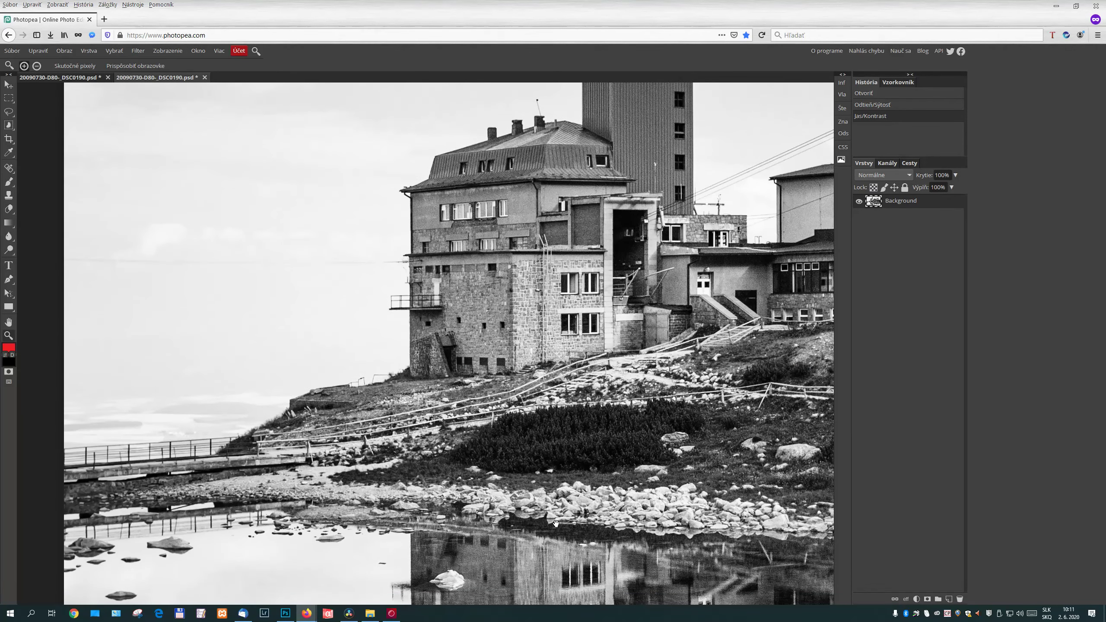
scroll(556, 524, down, 5)
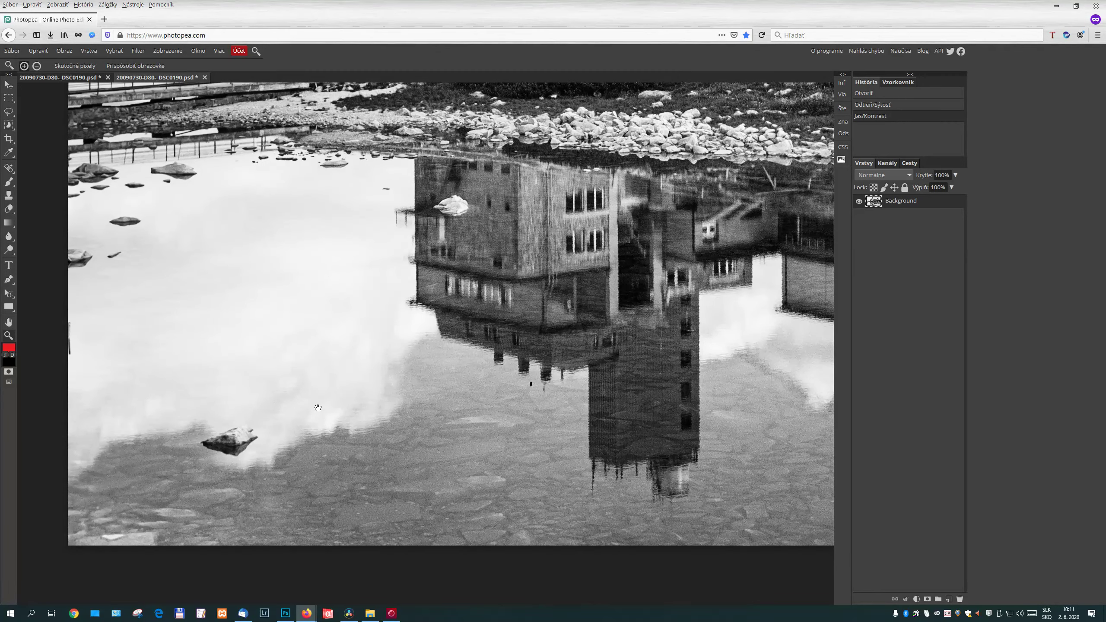
drag(607, 237, 342, 581)
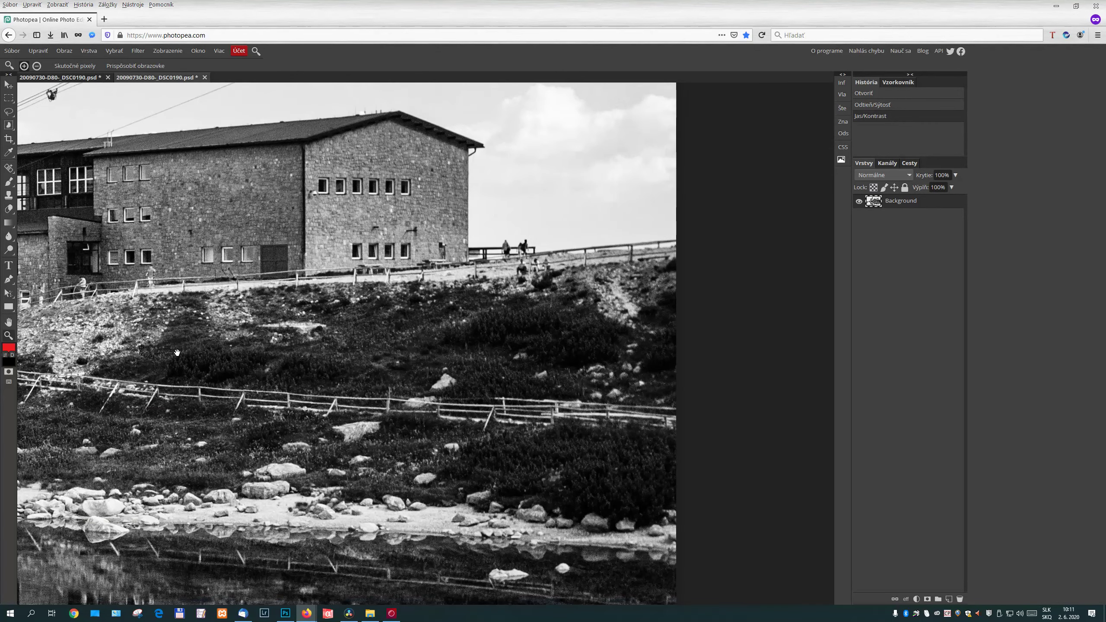
mouse_move(542, 383)
mouse_down()
mouse_move(577, 299)
mouse_move(683, 358)
mouse_up()
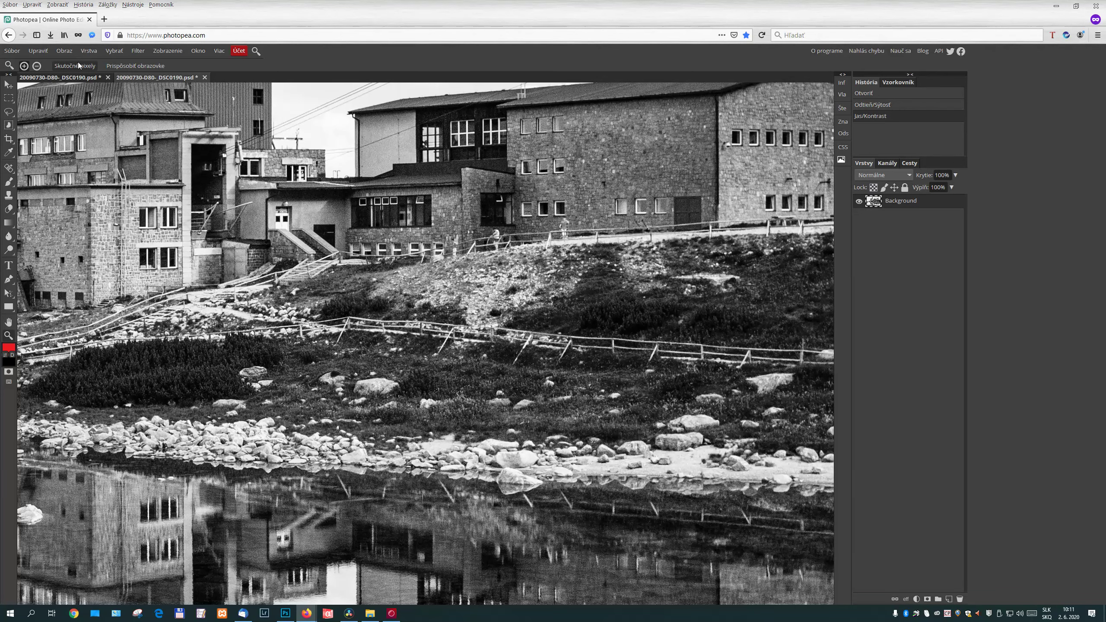
click(125, 65)
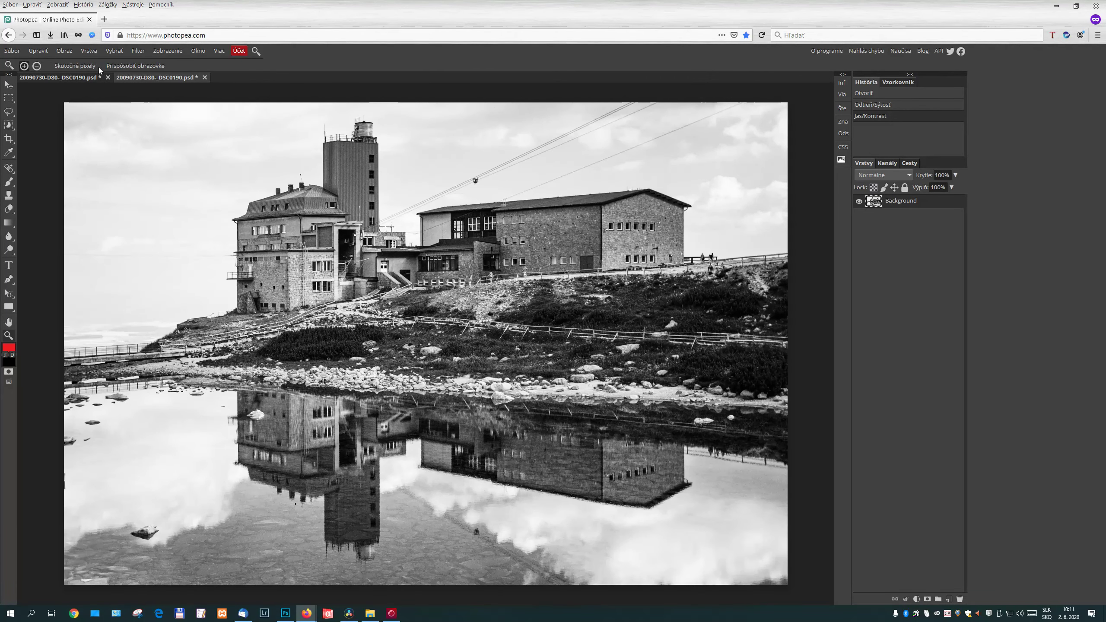
Step: Open the File (Súbor) menu to start opening a new file
click(11, 52)
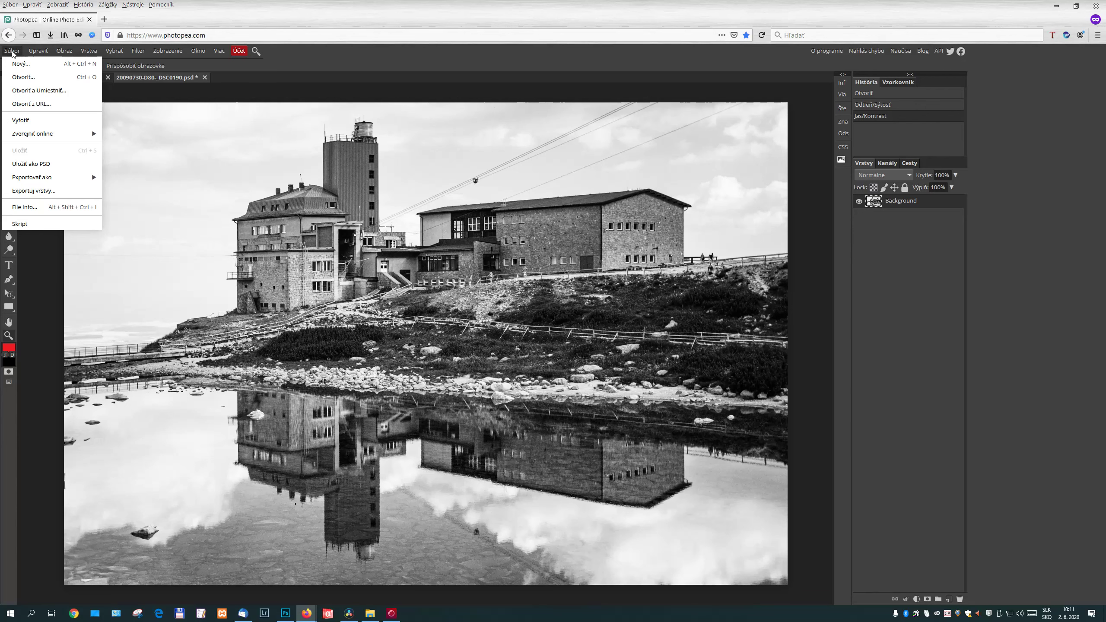
Step: Load the CB prevod akcia actions file and show the Actions panel with Pokročilý CB prevod
click(19, 77)
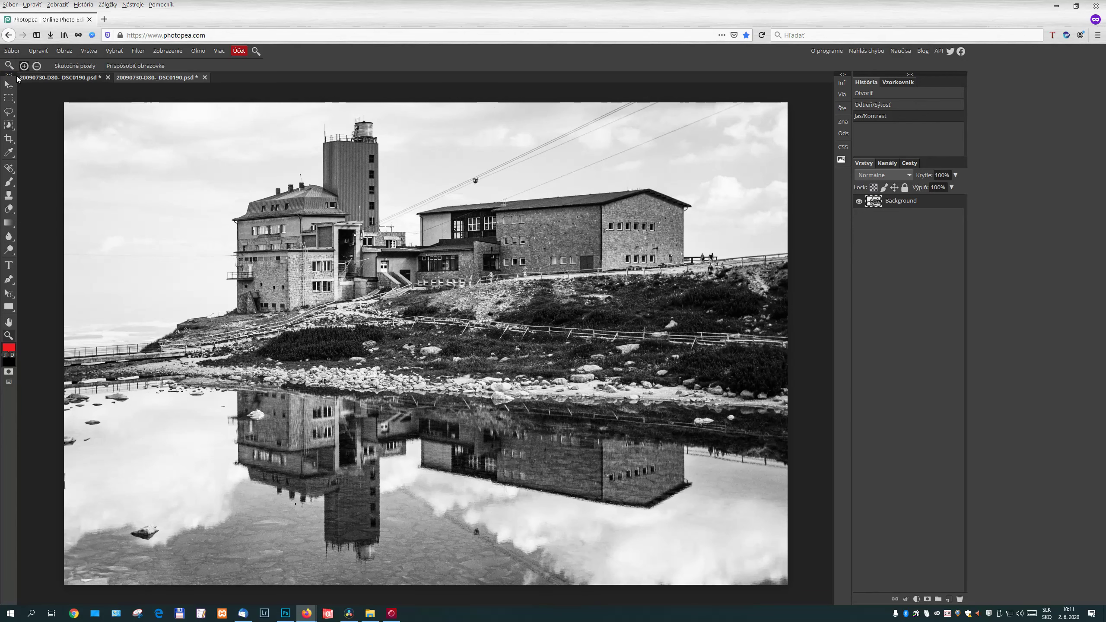
click(248, 80)
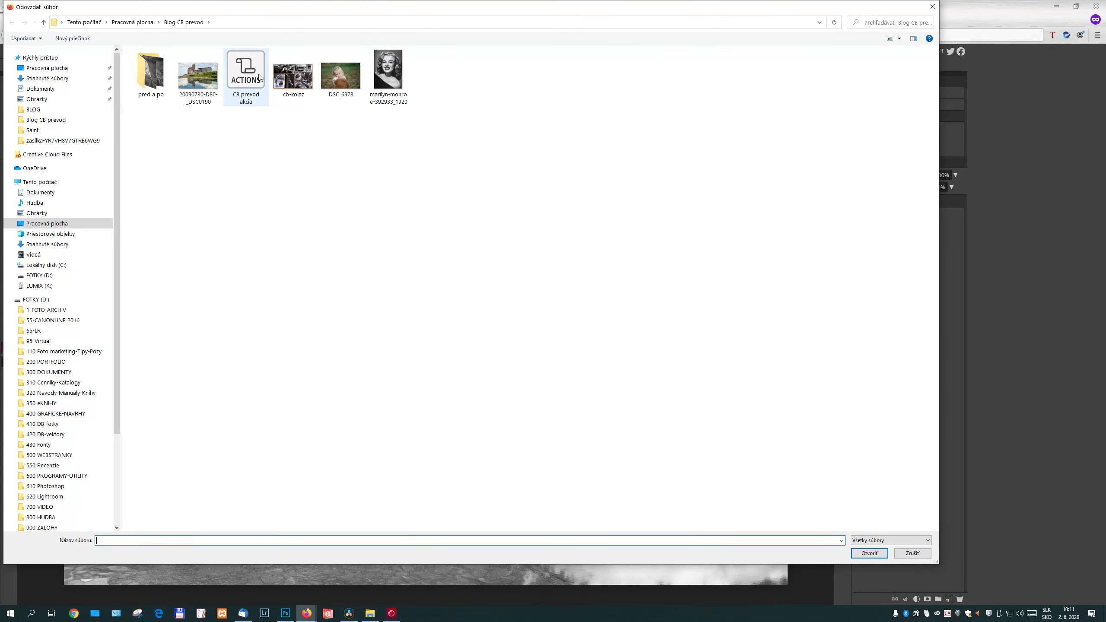
double_click(248, 80)
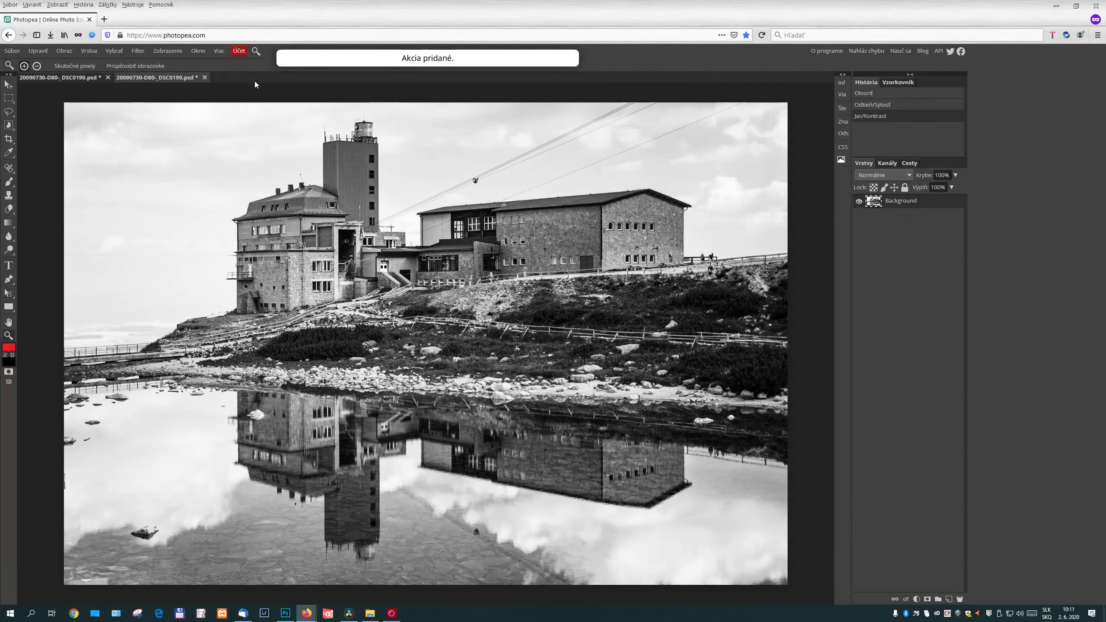
click(198, 53)
click(204, 75)
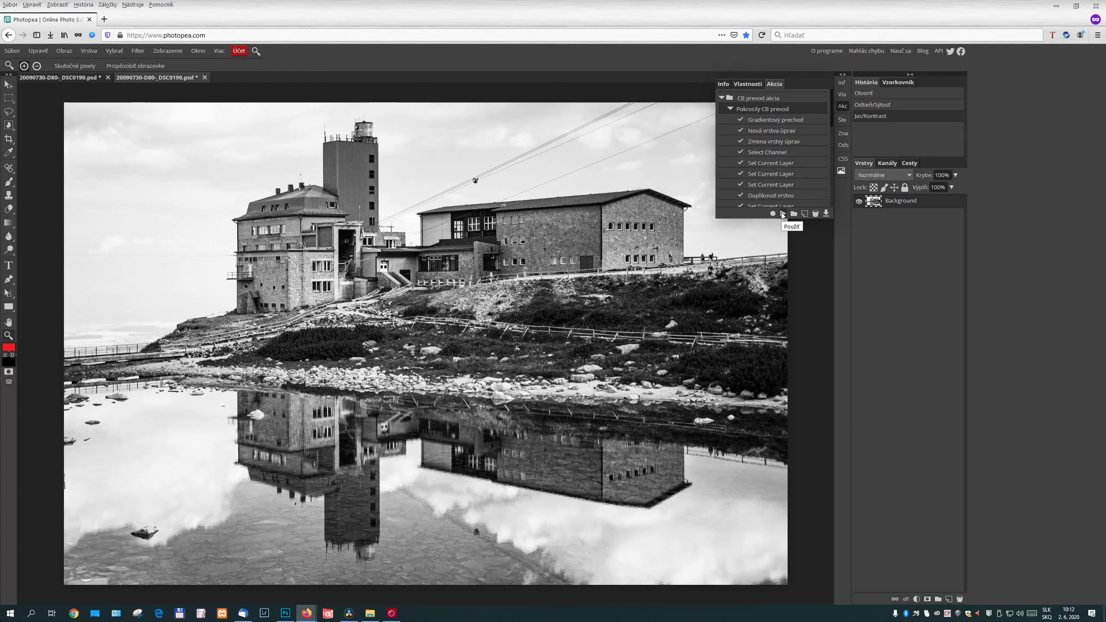
Step: Open the DSC0190 lake photo again and play the Pokročilý CB prevod action on it
click(12, 51)
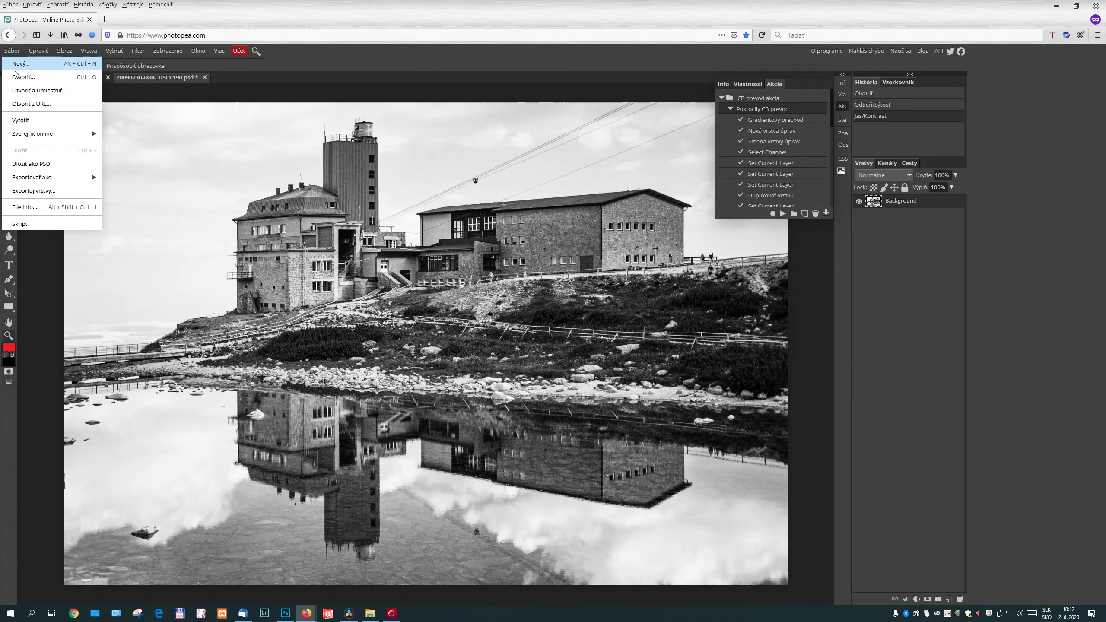
click(18, 77)
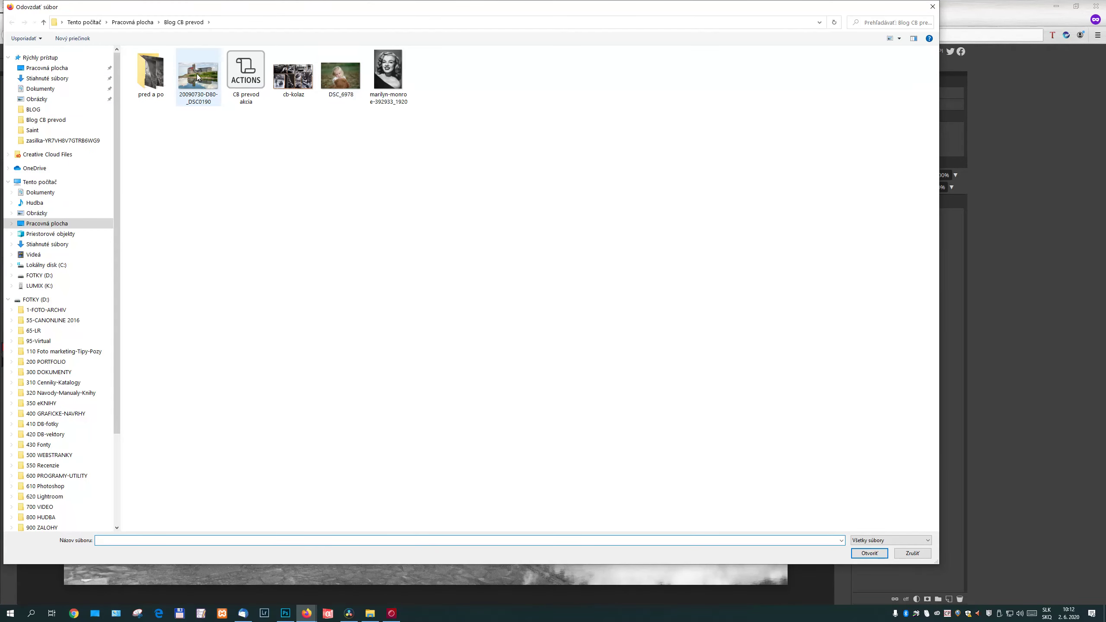
double_click(197, 76)
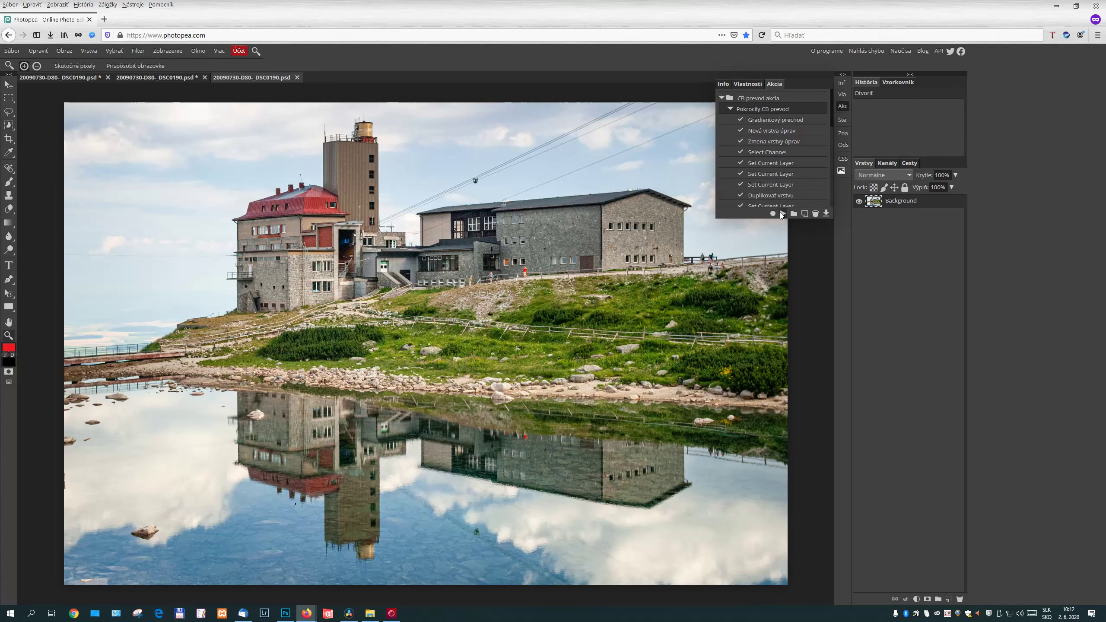
click(780, 213)
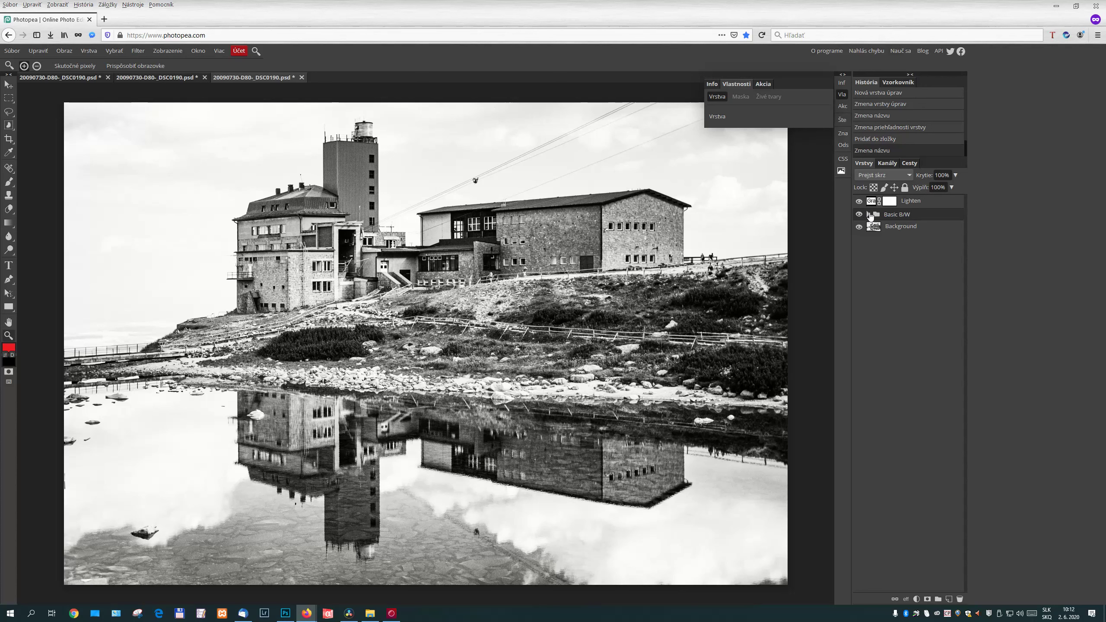
Step: Move Lighten into the Basic B/W group below Soft Contrast and lower Soft Contrast opacity to about 34%
click(870, 215)
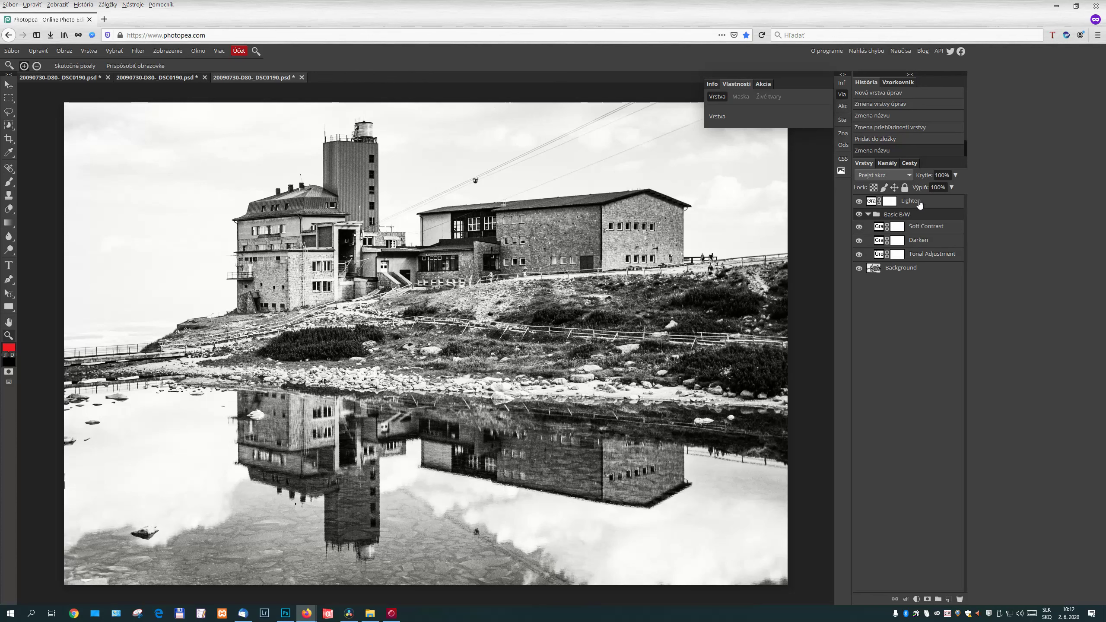
drag(920, 204, 926, 237)
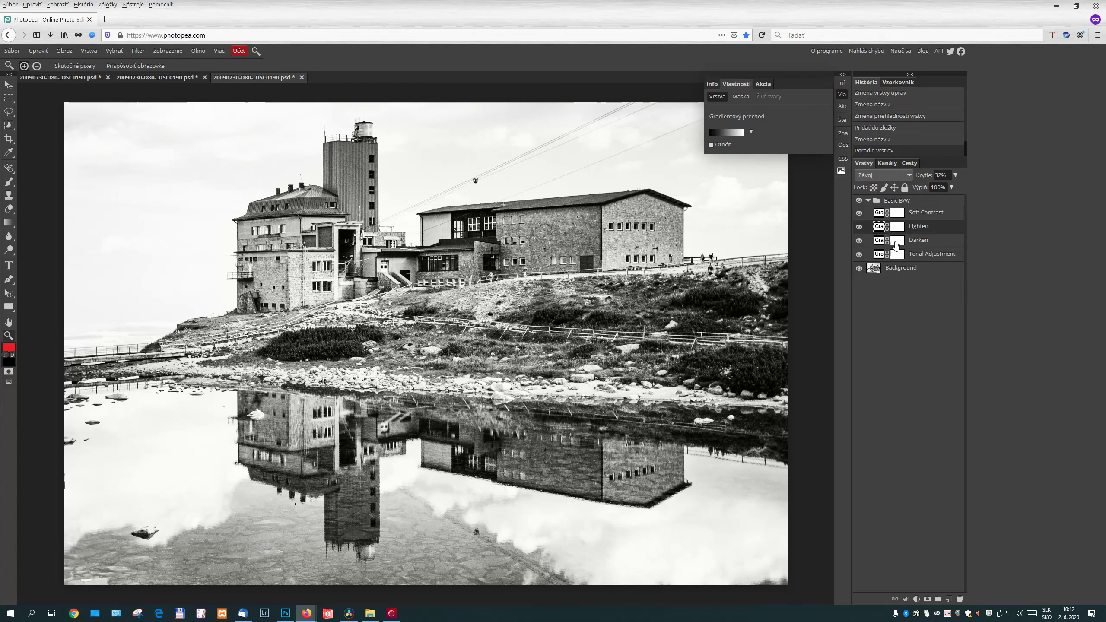
click(937, 214)
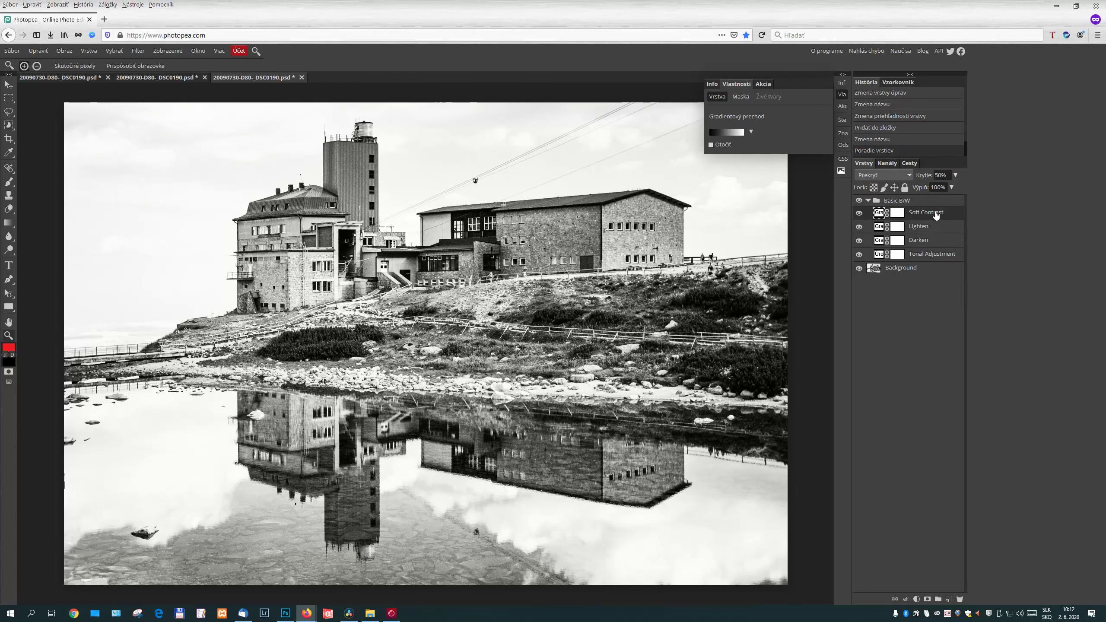
click(956, 174)
drag(937, 188, 927, 188)
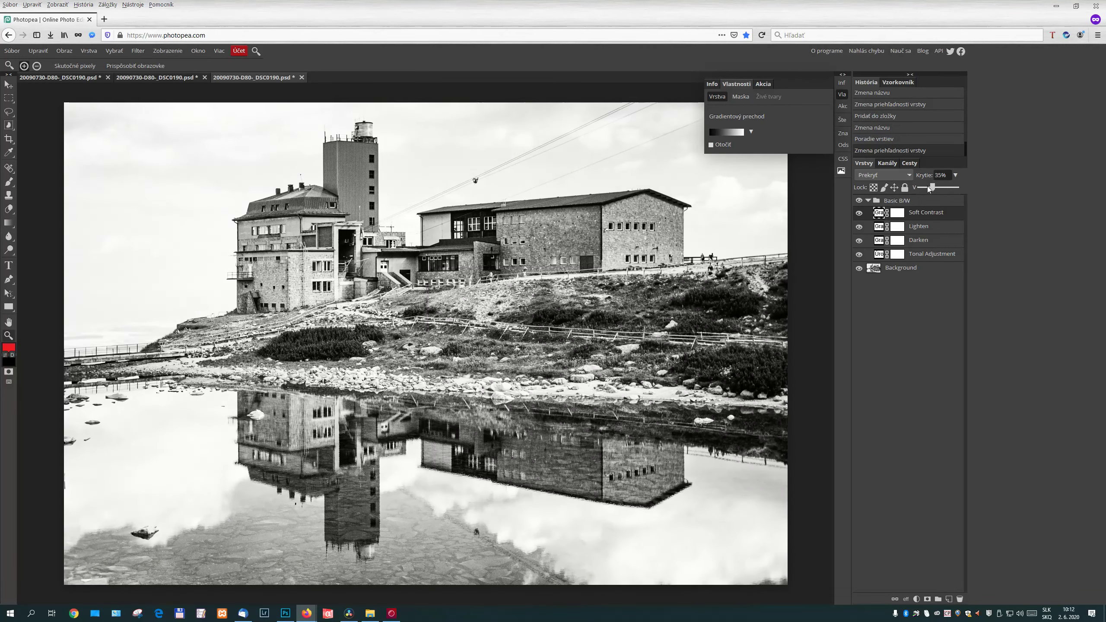
drag(929, 189, 933, 190)
Step: Set the Lighten layer's opacity to 11%
click(927, 227)
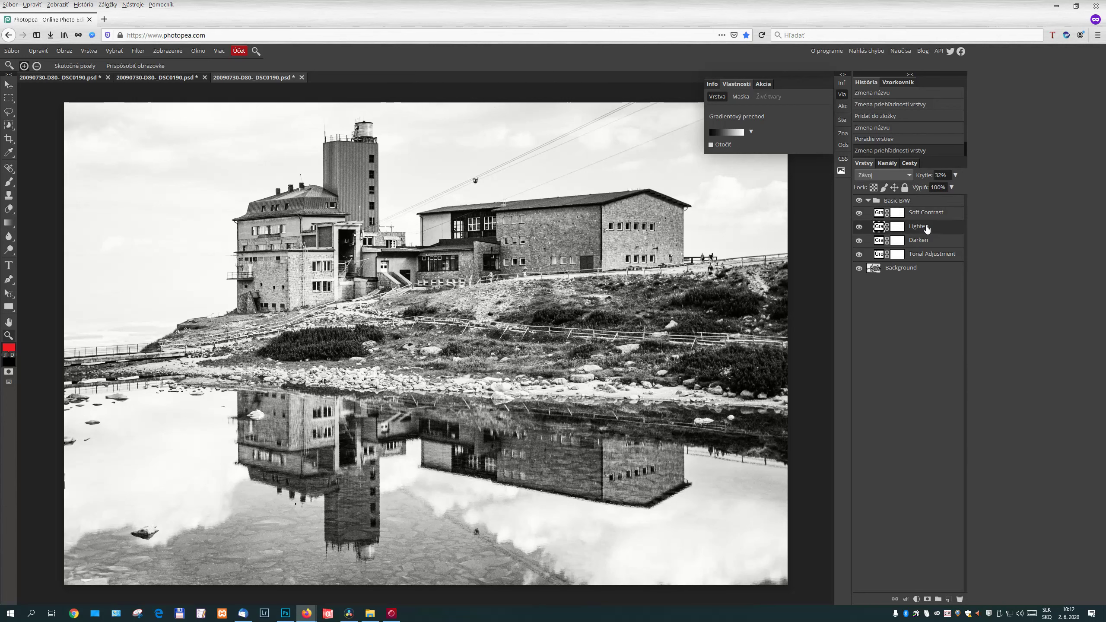
click(956, 175)
drag(932, 187, 924, 187)
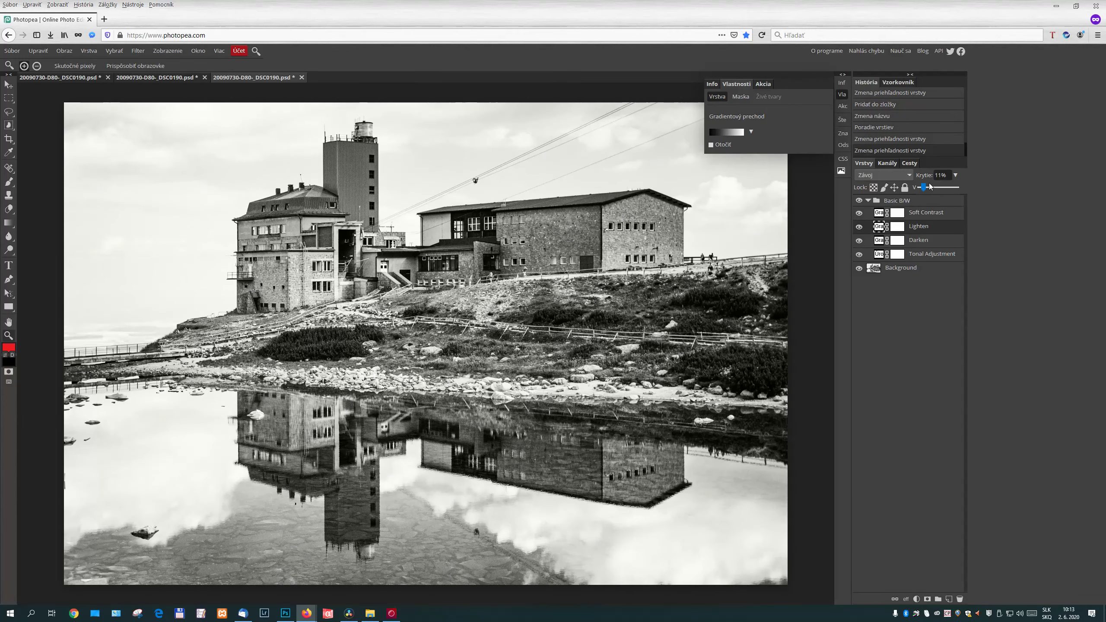
Step: Lower the Tonal Adjustment layer's opacity from 55% to 39%, then reselect the Background layer
click(927, 256)
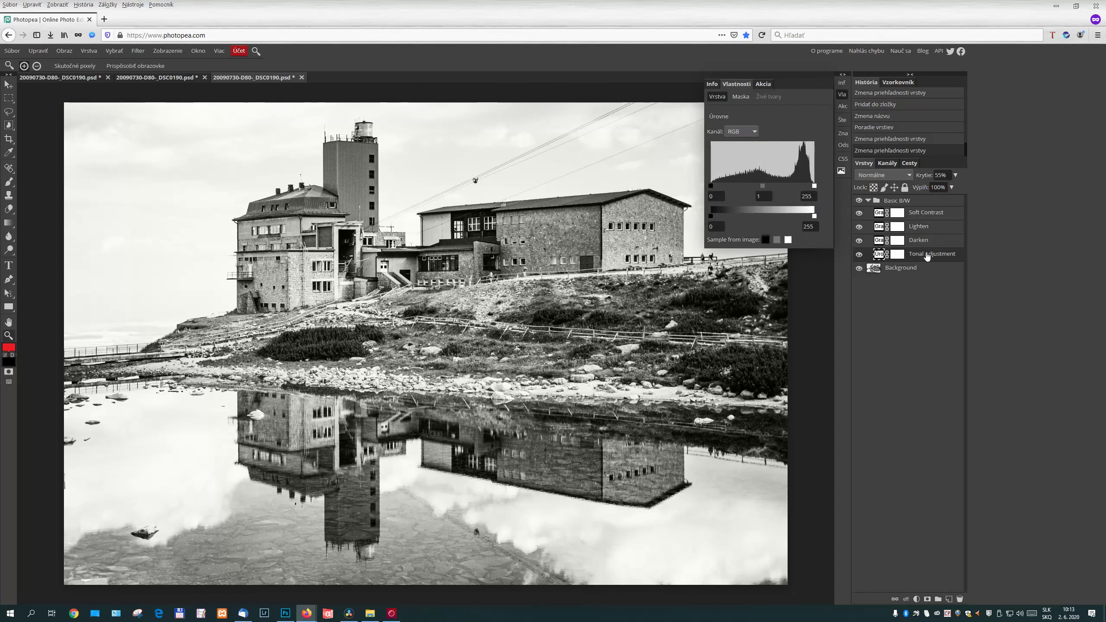
click(956, 175)
drag(930, 188, 934, 188)
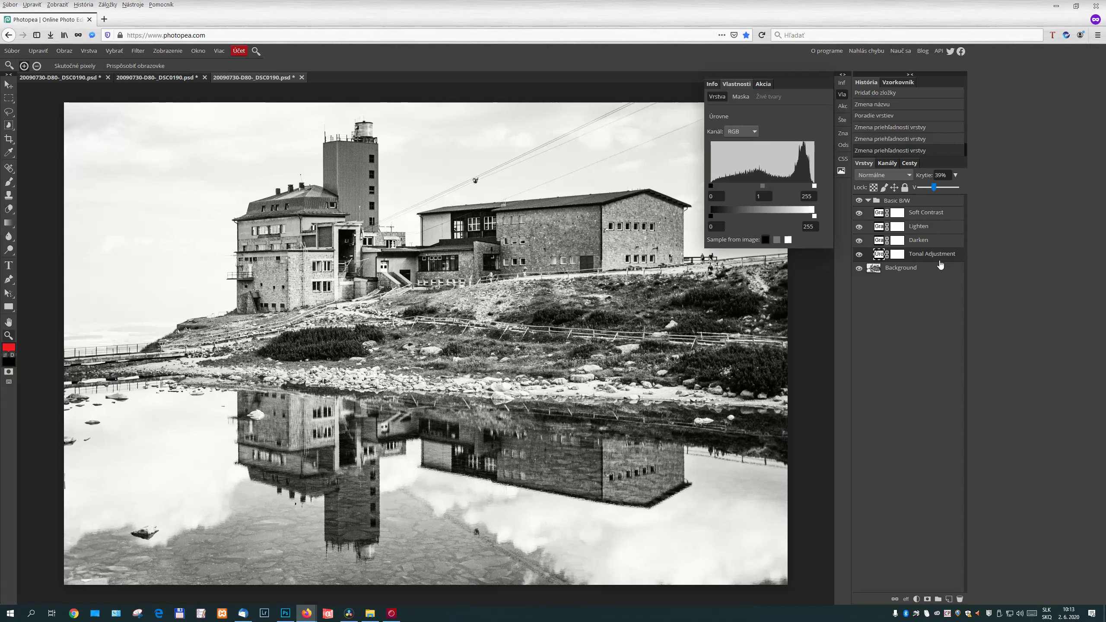
click(918, 267)
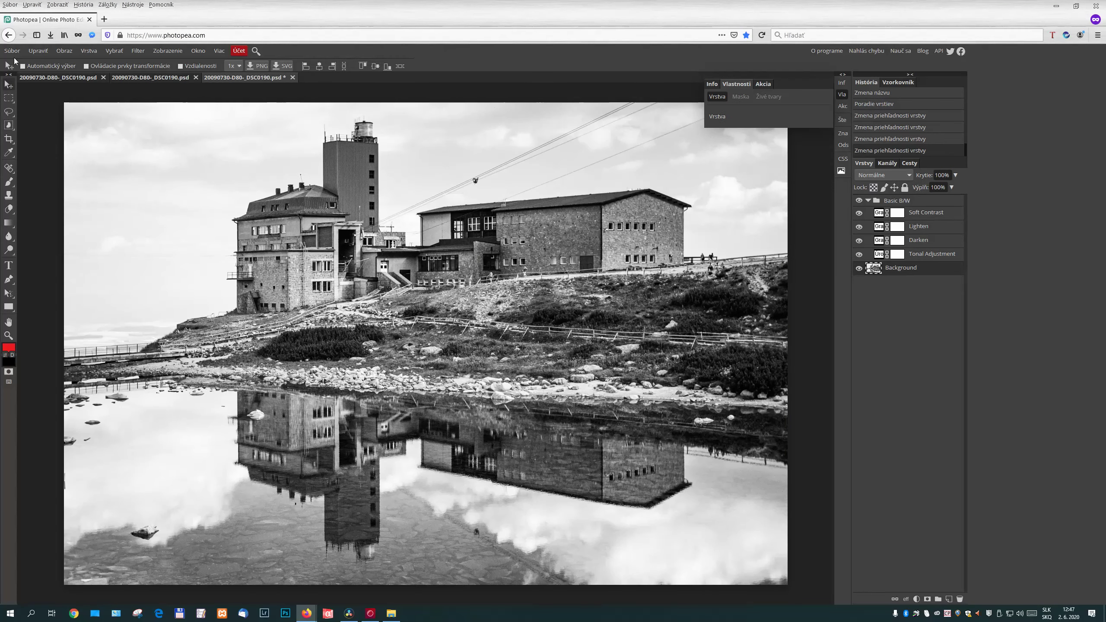
Step: Open the DSC_6978 portrait as a new document and show the Actions list
click(12, 51)
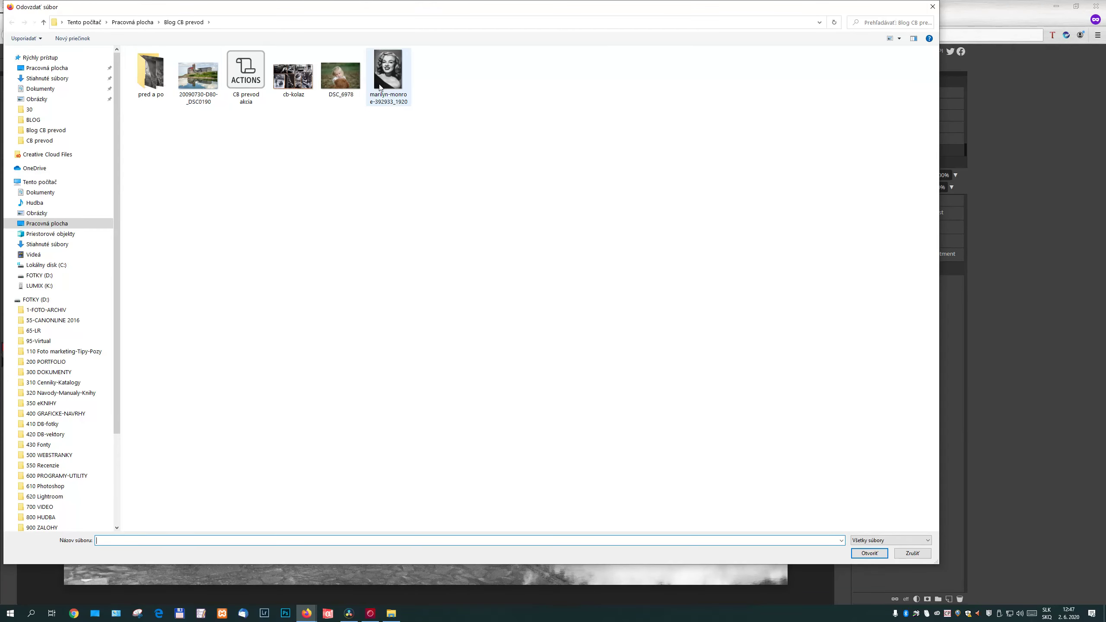
click(342, 77)
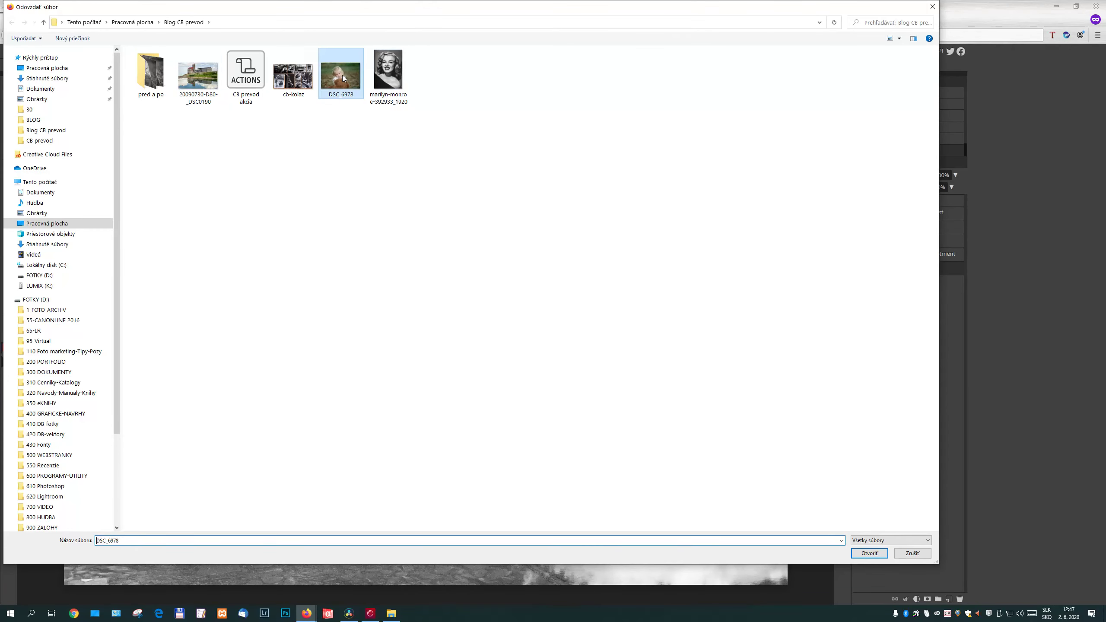
double_click(342, 74)
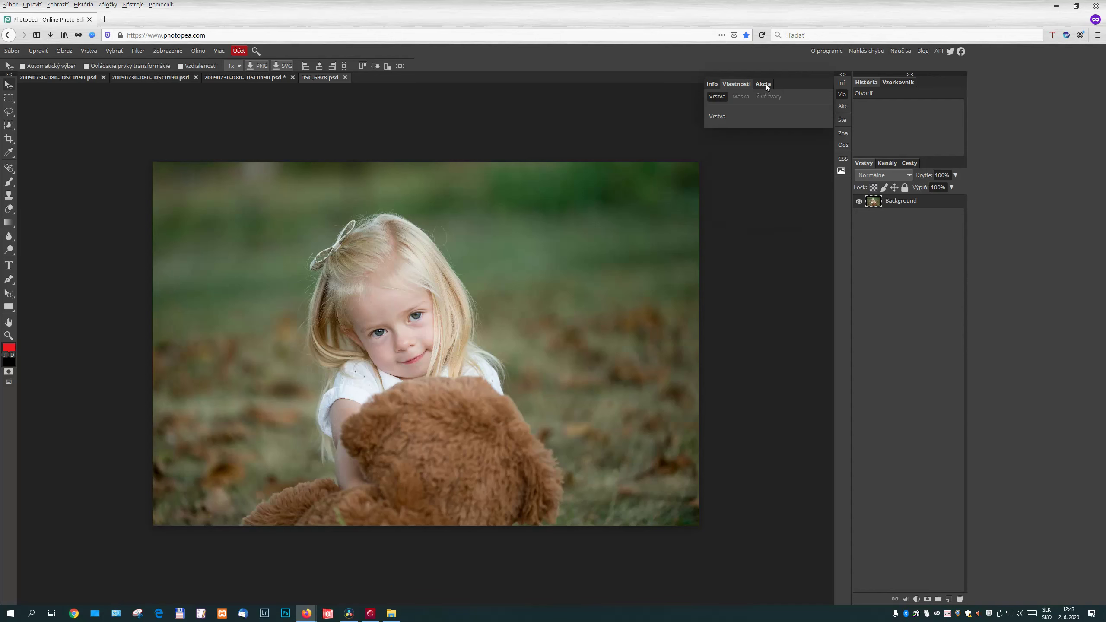
click(766, 84)
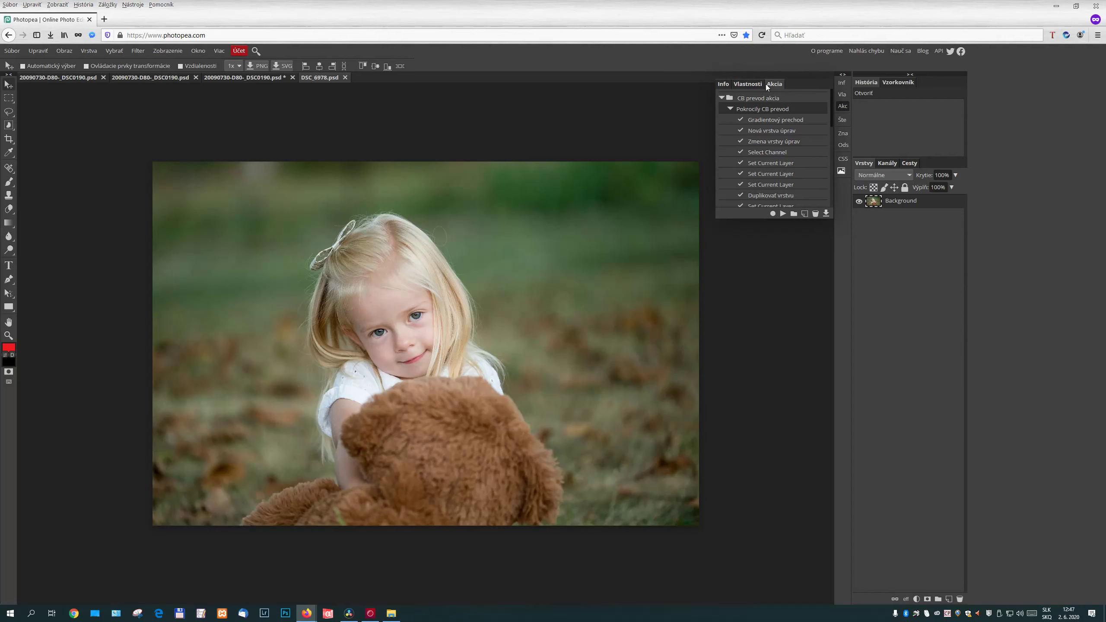
Step: Run the B&W action and move the Lighten layer below Soft Contrast inside Basic B/W
click(783, 212)
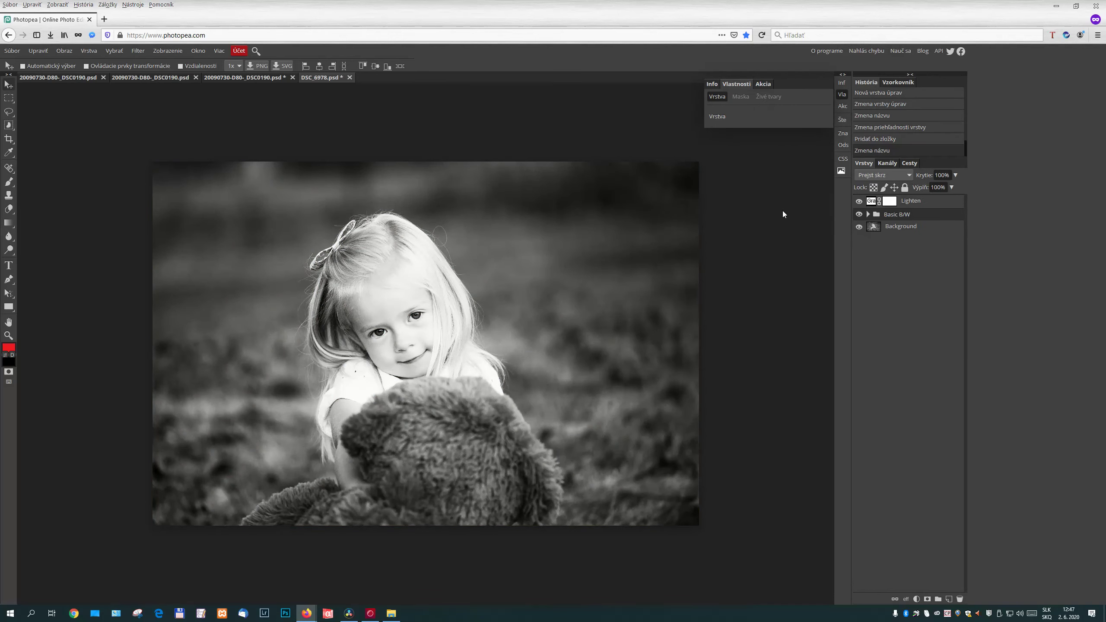
click(868, 214)
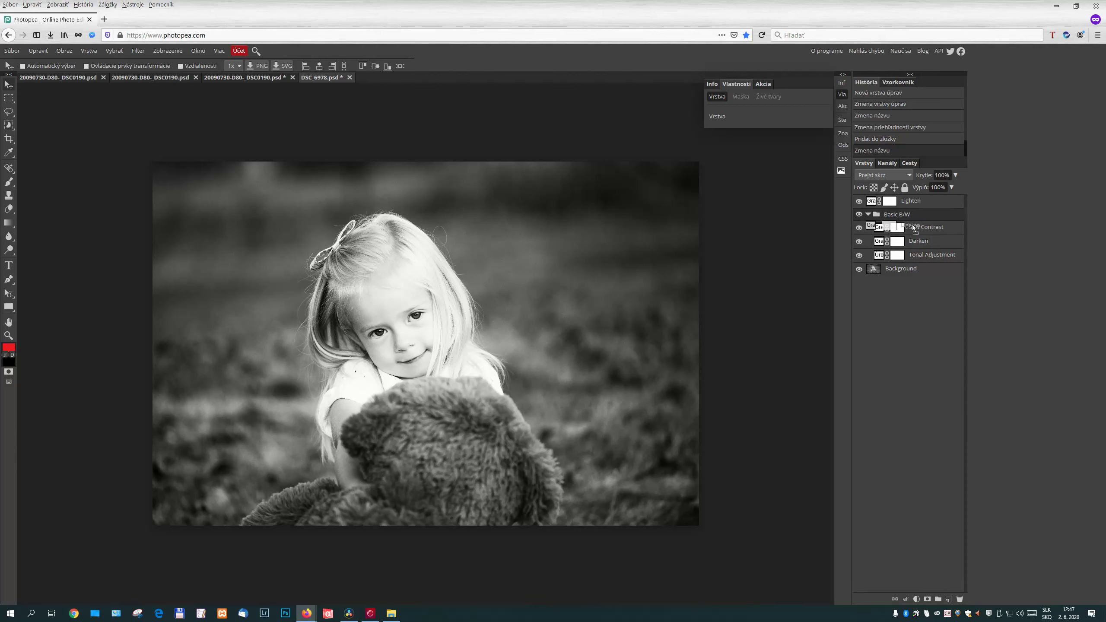
drag(913, 203, 911, 230)
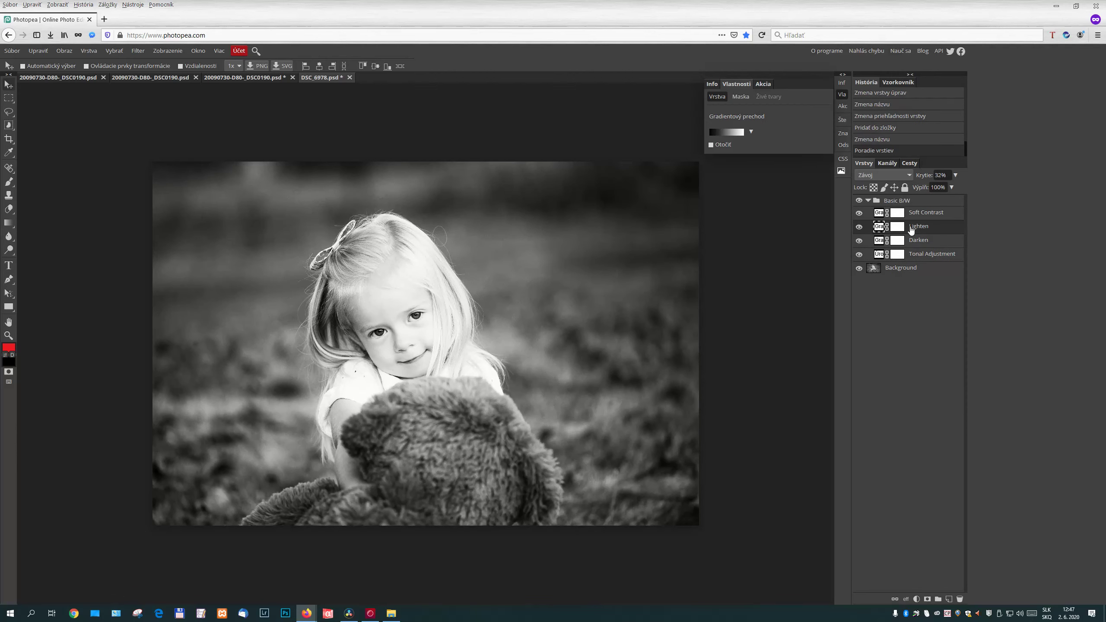
click(898, 200)
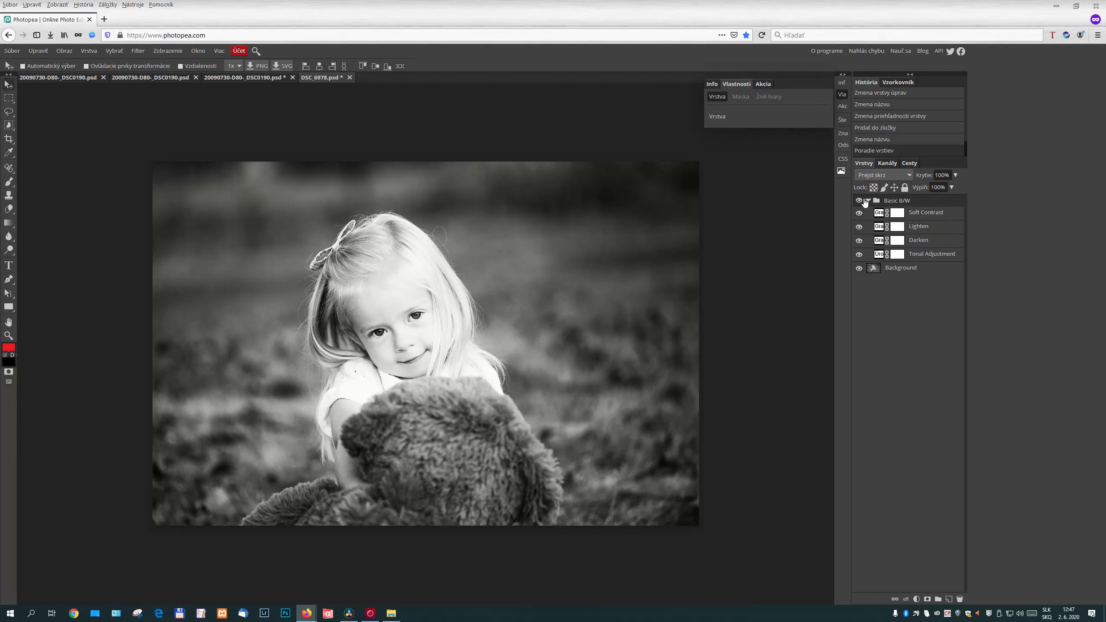
Step: Compare the Basic B/W group on and off, then set its opacity to 81%
click(860, 200)
click(860, 201)
click(861, 200)
click(860, 201)
drag(956, 188, 915, 190)
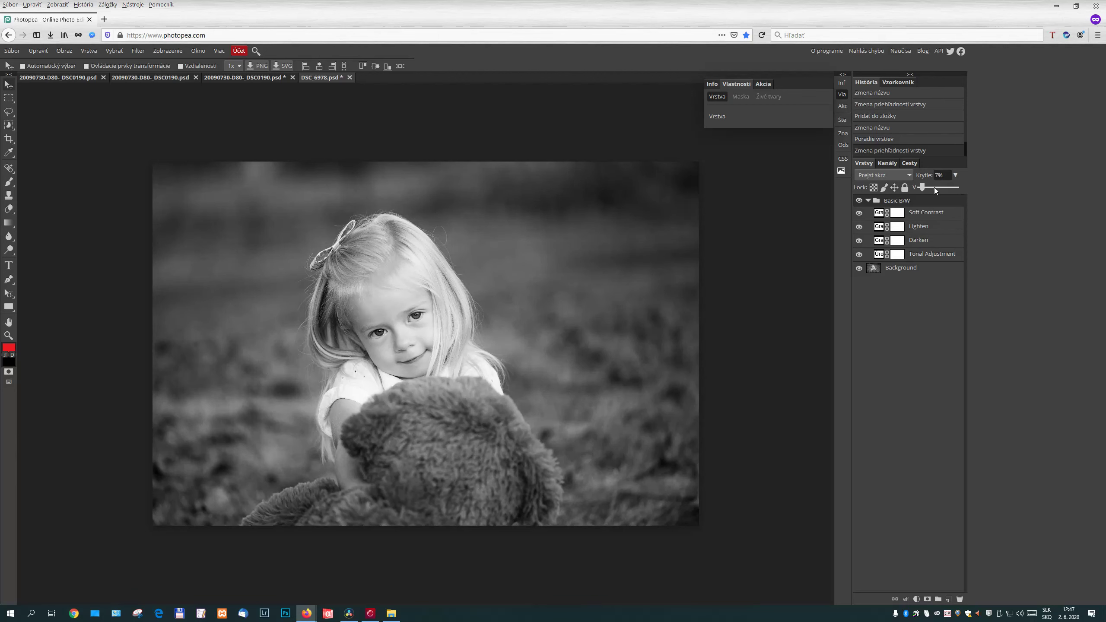
drag(941, 188, 948, 188)
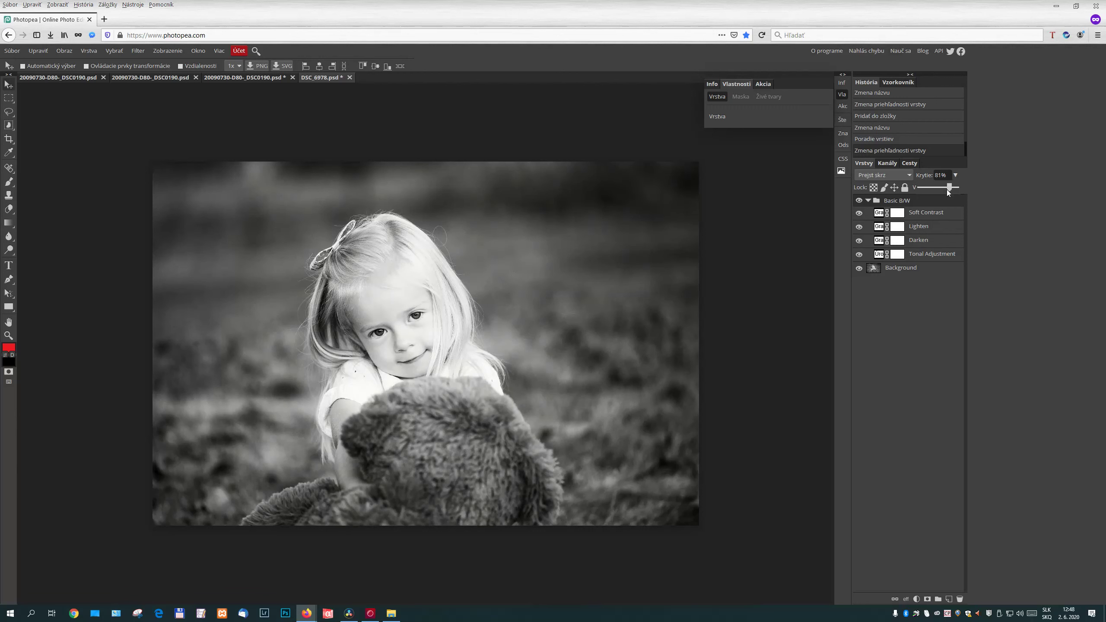
click(925, 269)
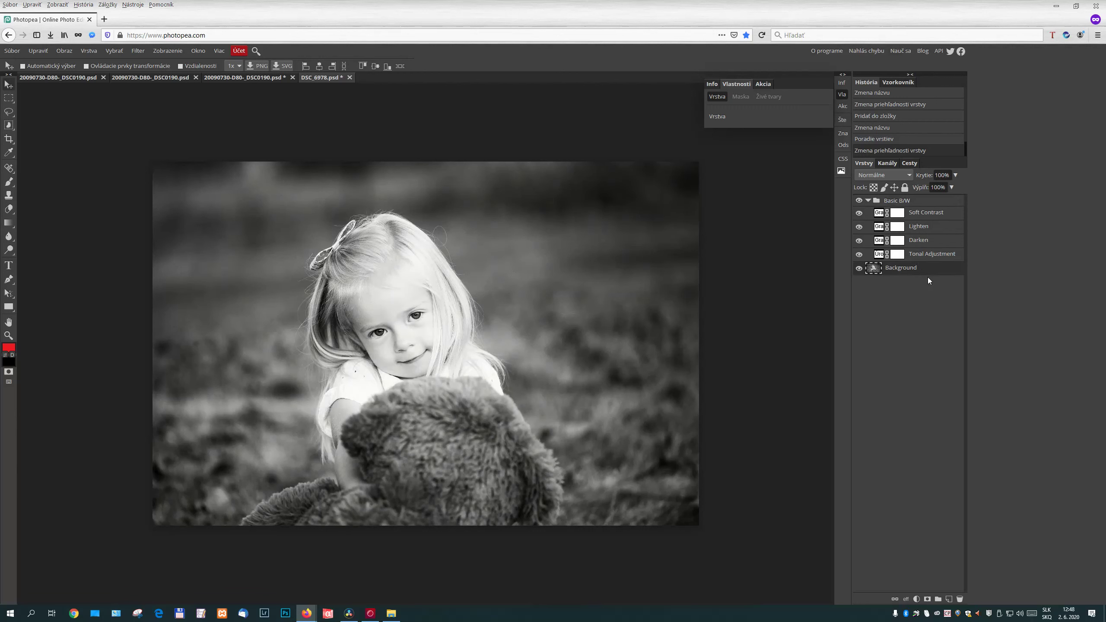